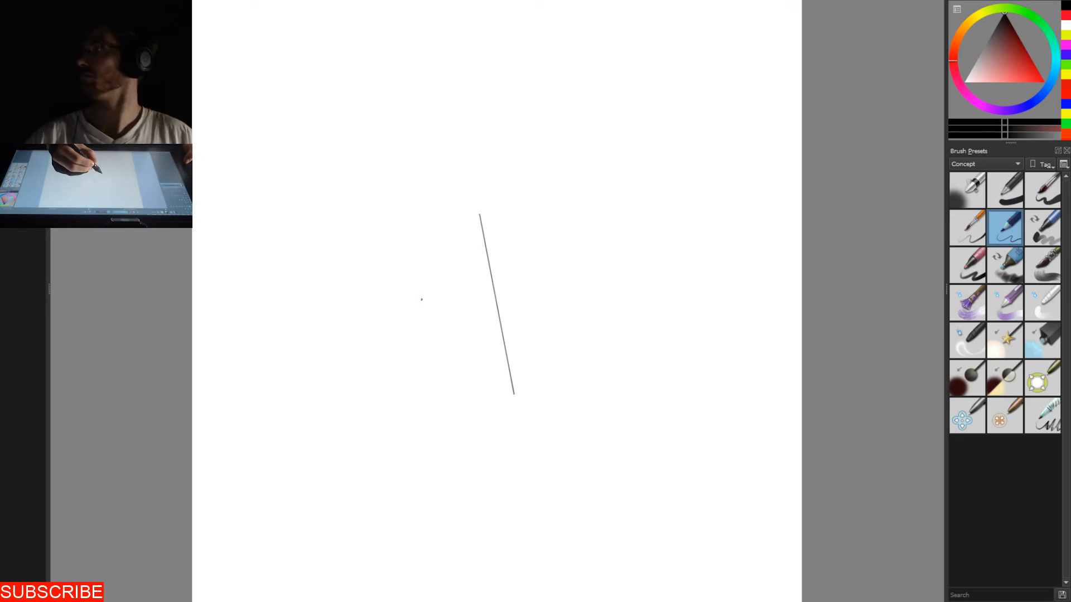
- Draw a tilted eye line with end ticks across the central axis, two slanted upper outline guides and a diamond-shaped beak guide below the crossing
{"action": "left_click_drag", "start_coordinate": [403, 297], "coordinate": [590, 254]}
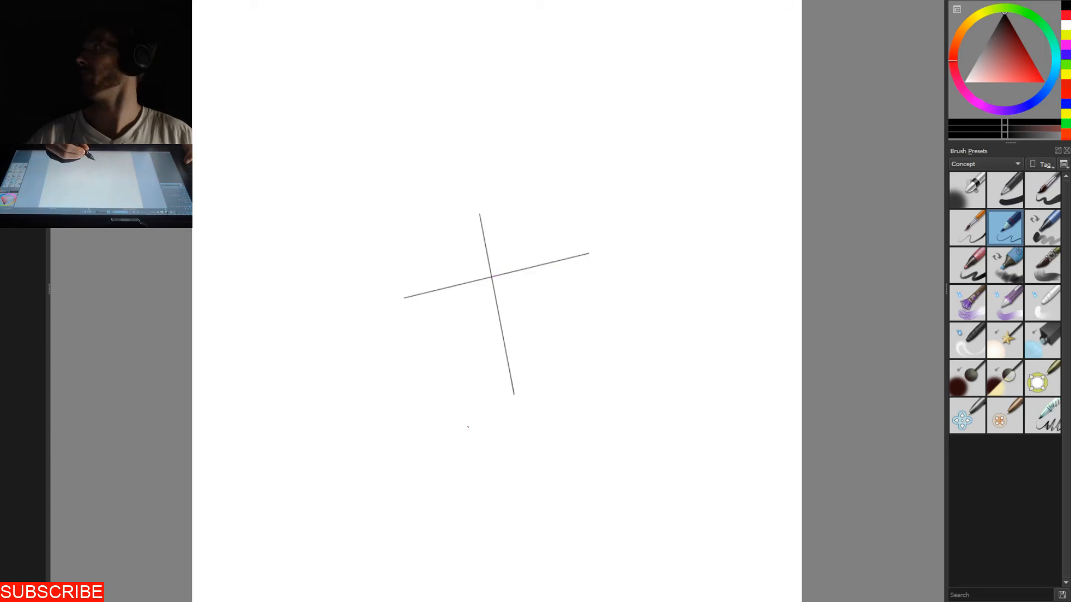
{"action": "left_click_drag", "start_coordinate": [575, 165], "coordinate": [669, 230]}
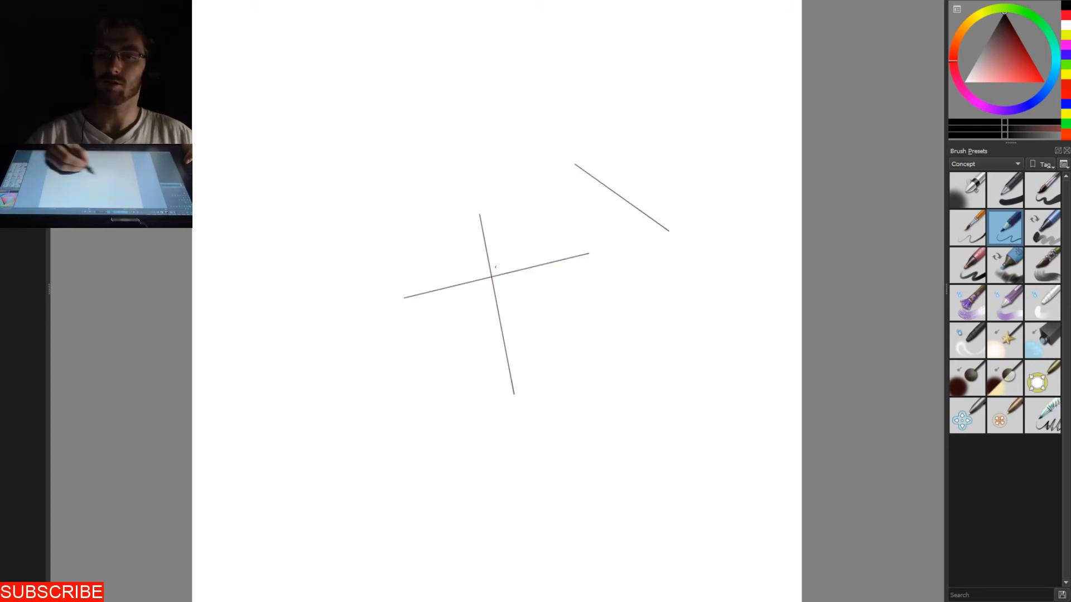
{"action": "left_click_drag", "start_coordinate": [391, 200], "coordinate": [336, 322]}
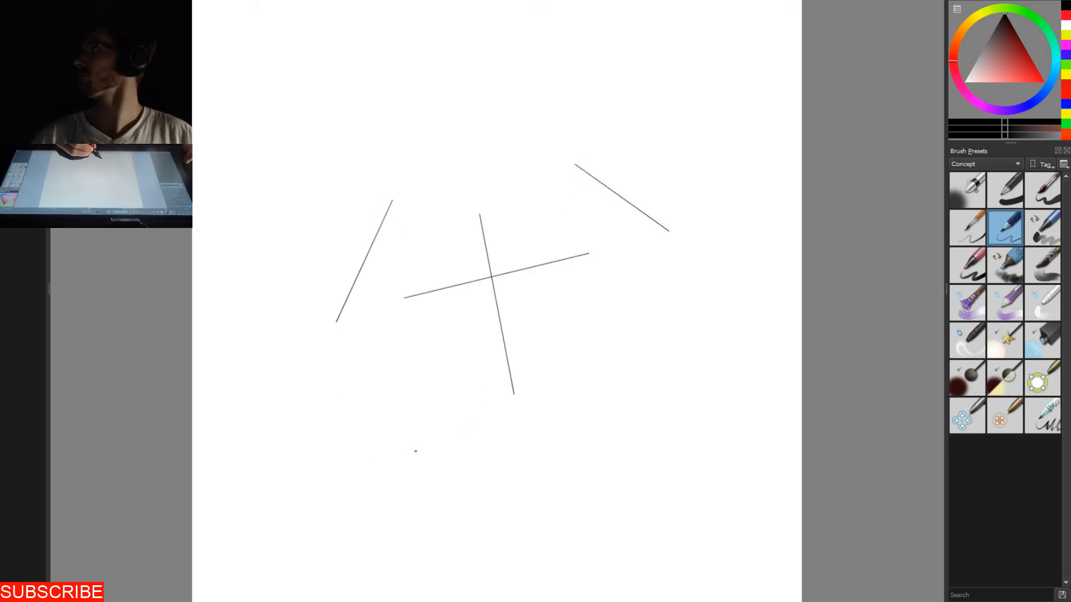
{"action": "left_click_drag", "start_coordinate": [401, 280], "coordinate": [408, 310]}
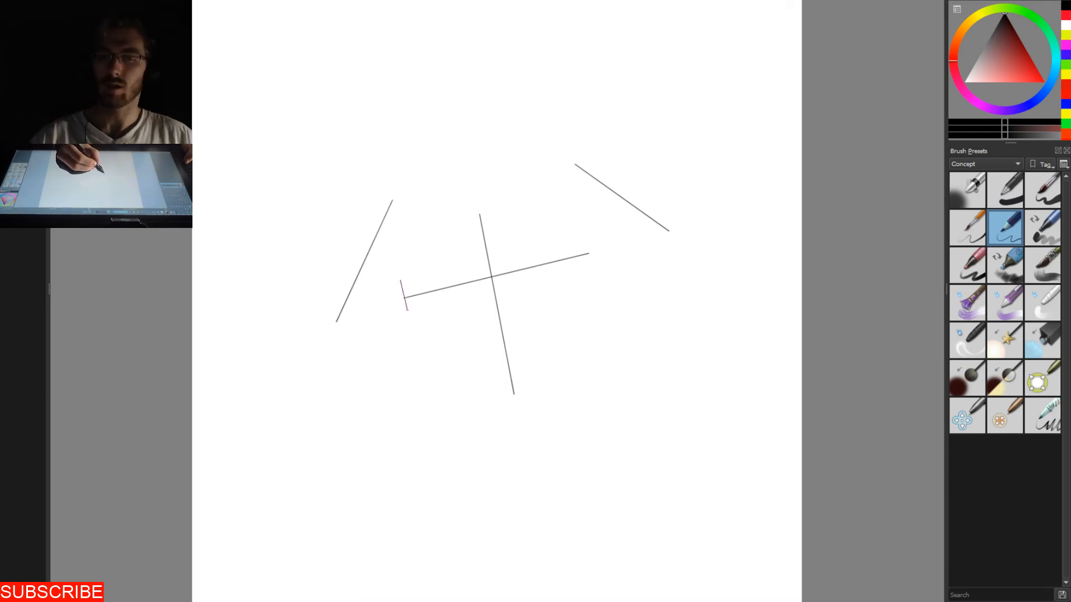
{"action": "left_click_drag", "start_coordinate": [588, 240], "coordinate": [595, 273]}
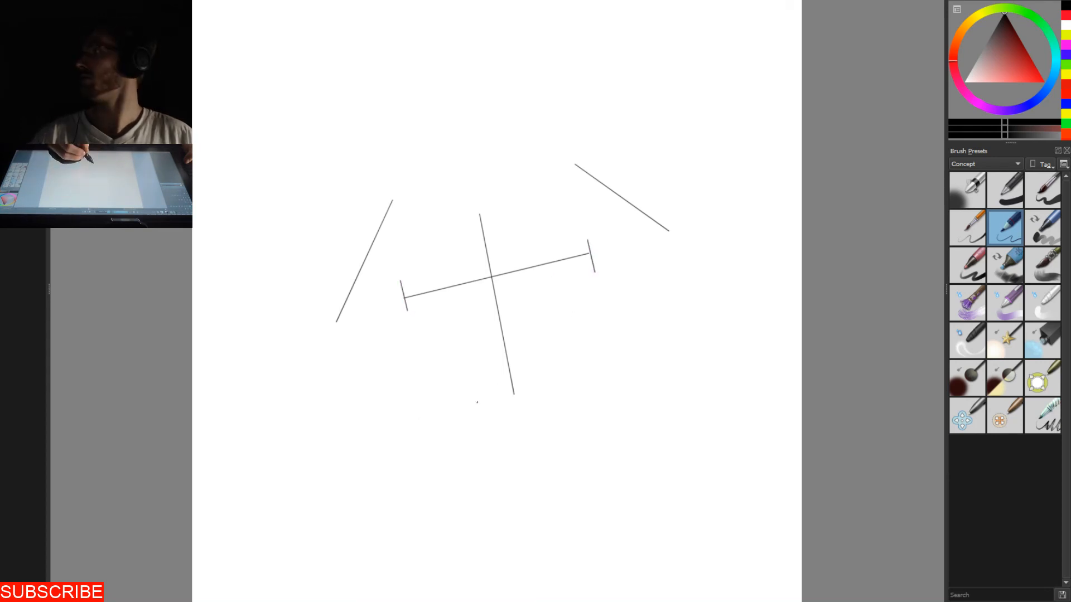
{"action": "mouse_move", "coordinate": [485, 328]}
{"action": "left_mouse_down"}
{"action": "mouse_move", "coordinate": [506, 347]}
{"action": "mouse_move", "coordinate": [511, 322]}
{"action": "left_mouse_up"}
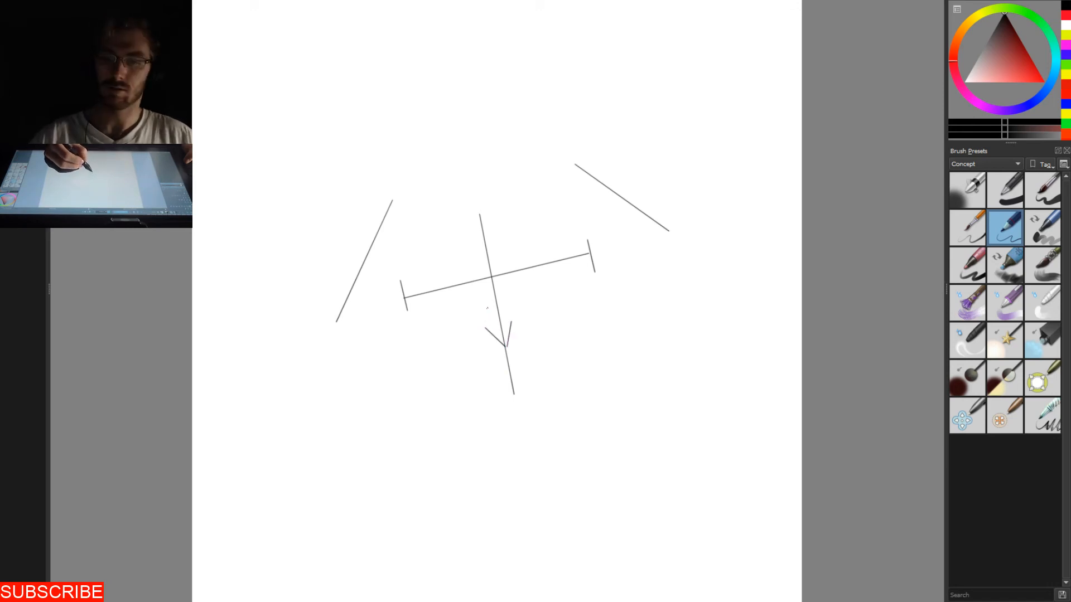
{"action": "mouse_move", "coordinate": [485, 327]}
{"action": "left_mouse_down"}
{"action": "mouse_move", "coordinate": [494, 298]}
{"action": "mouse_move", "coordinate": [511, 322]}
{"action": "left_mouse_up"}
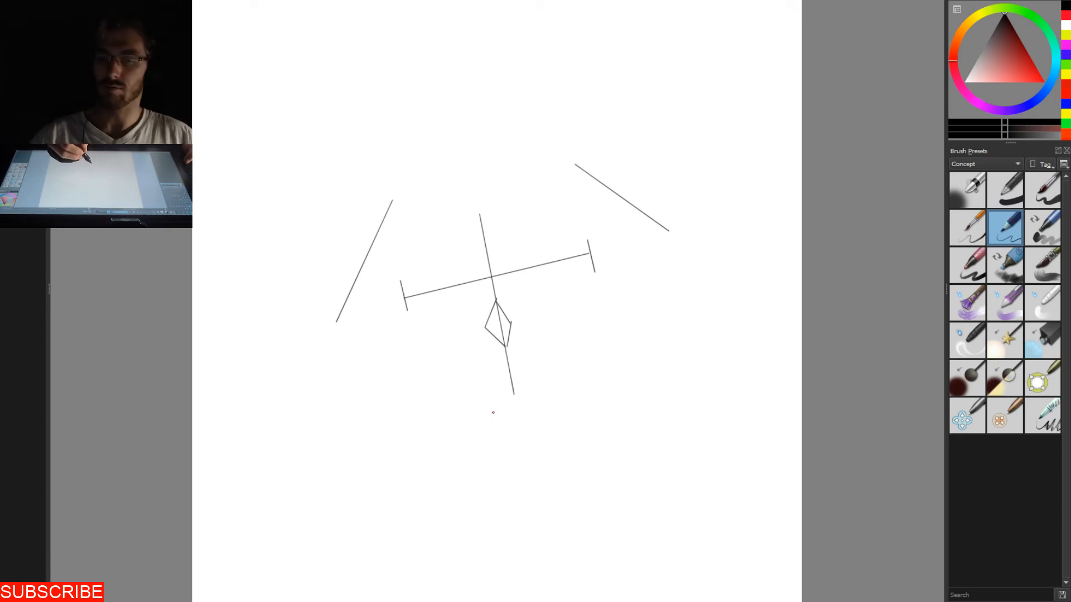
- Complete the rough polygonal head guide with straight lines for the base, both lower sides and the top
{"action": "left_click_drag", "start_coordinate": [466, 410], "coordinate": [586, 373]}
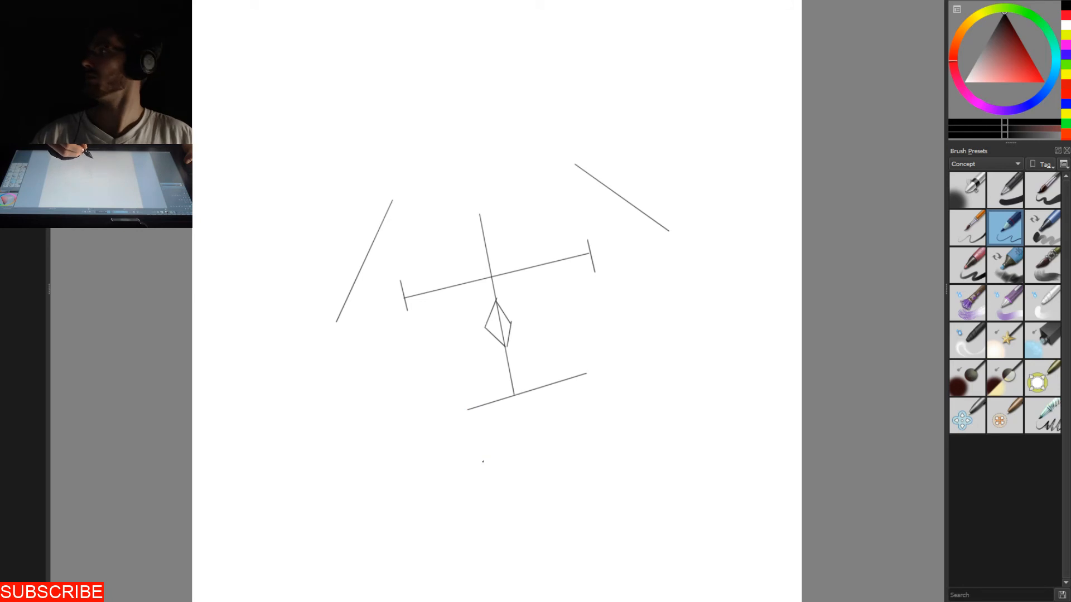
{"action": "left_click_drag", "start_coordinate": [377, 320], "coordinate": [429, 422]}
{"action": "left_click_drag", "start_coordinate": [651, 268], "coordinate": [630, 364]}
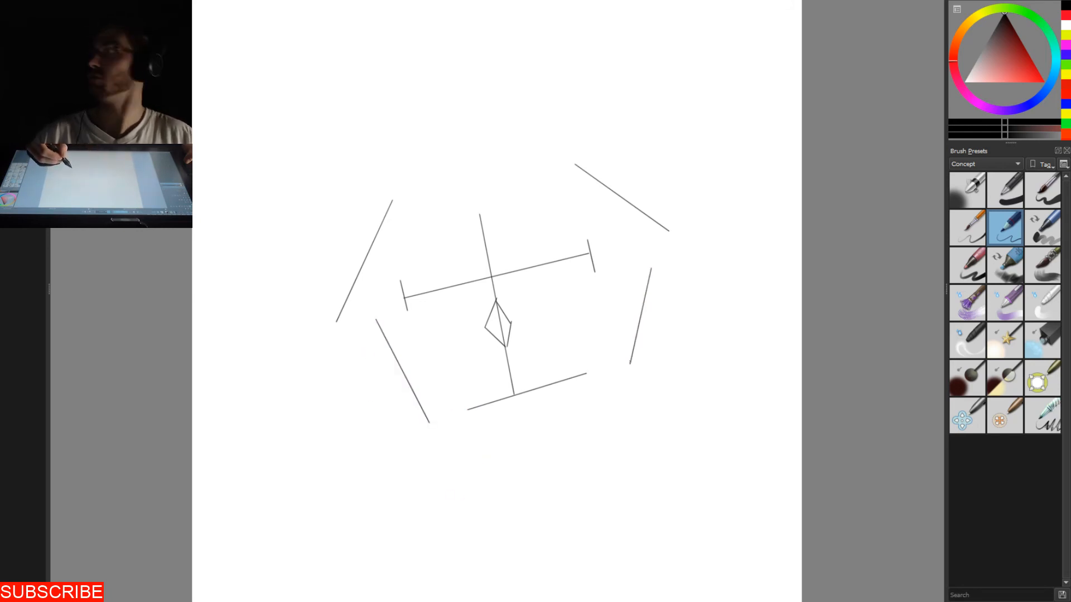
{"action": "left_click_drag", "start_coordinate": [419, 163], "coordinate": [563, 140]}
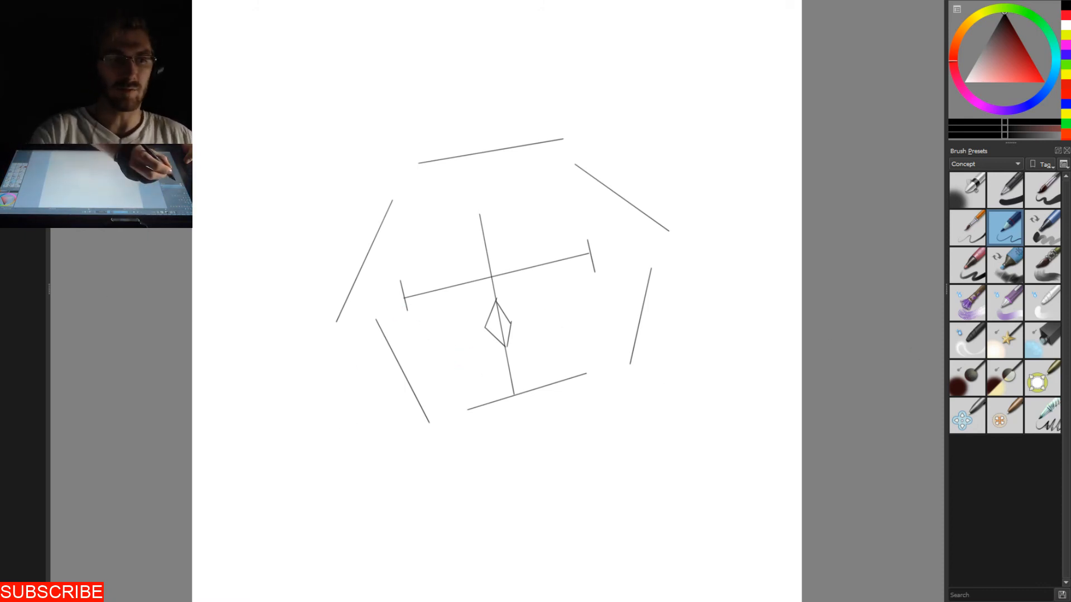
- Fade the construction lines and sketch the beak over the diamond guide, with dark contours and hatching along its left side
{"action": "left_click", "coordinate": [13, 215]}
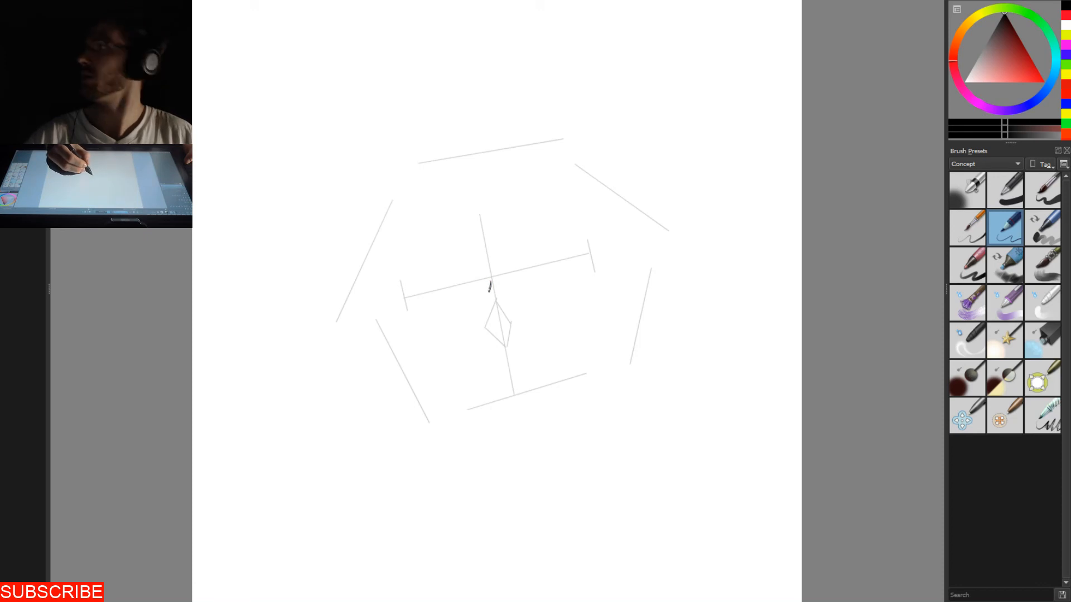
{"action": "mouse_move", "coordinate": [489, 294]}
{"action": "left_mouse_down"}
{"action": "mouse_move", "coordinate": [483, 302]}
{"action": "mouse_move", "coordinate": [500, 300]}
{"action": "left_mouse_up"}
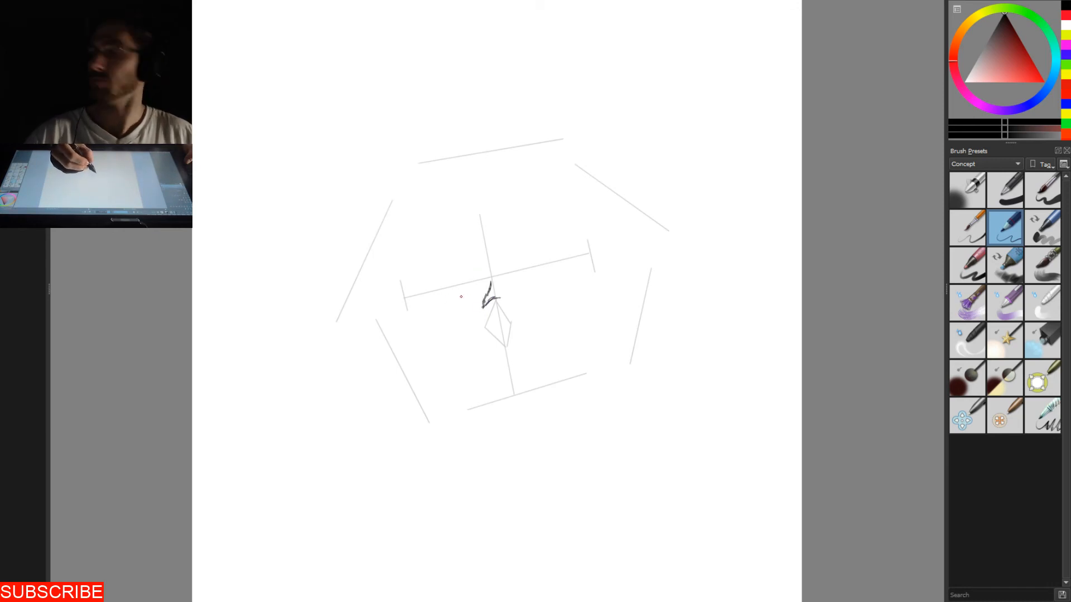
{"action": "left_click_drag", "start_coordinate": [481, 305], "coordinate": [478, 311]}
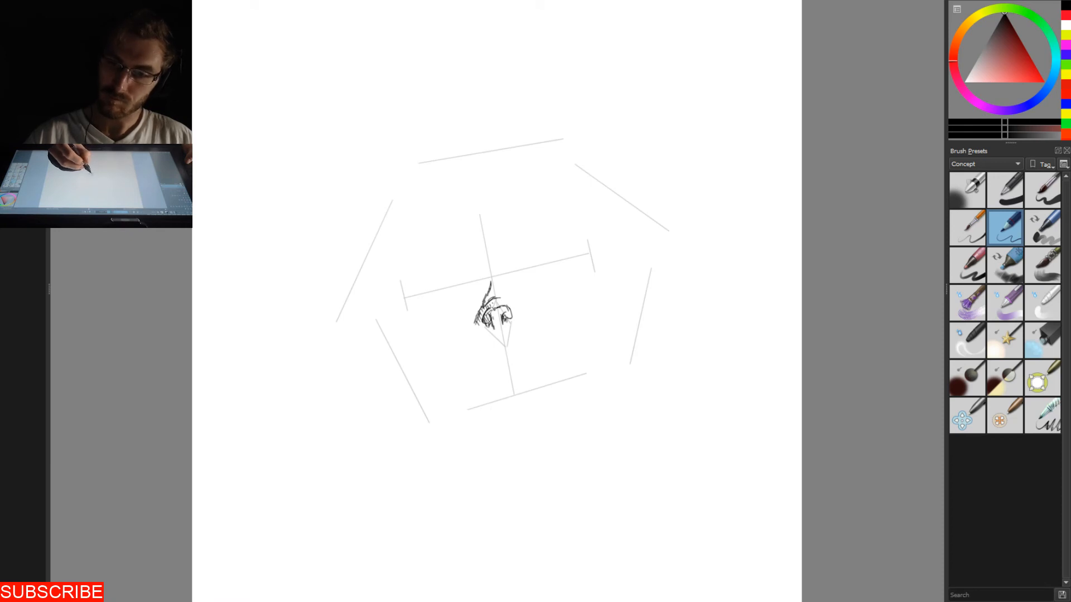
{"action": "left_click_drag", "start_coordinate": [497, 328], "coordinate": [504, 345]}
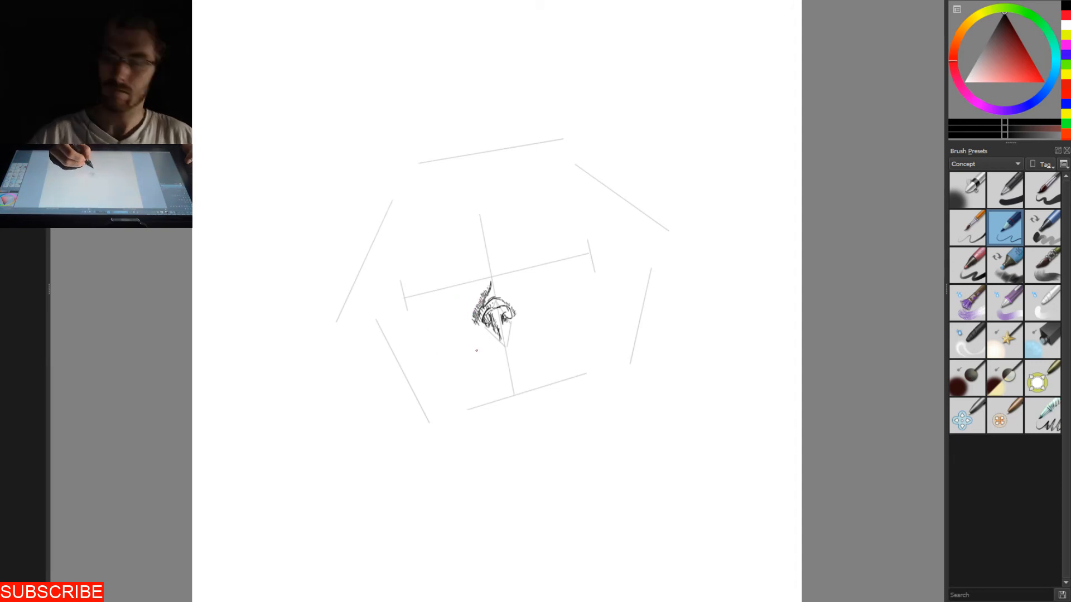
{"action": "left_click_drag", "start_coordinate": [503, 319], "coordinate": [503, 326]}
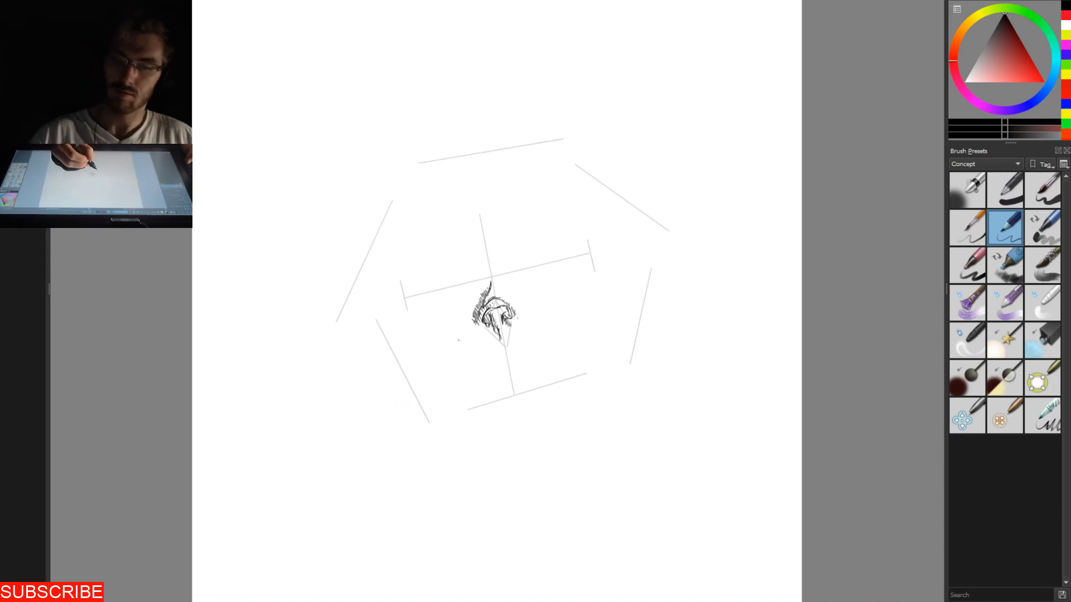
{"action": "left_click_drag", "start_coordinate": [478, 335], "coordinate": [480, 340]}
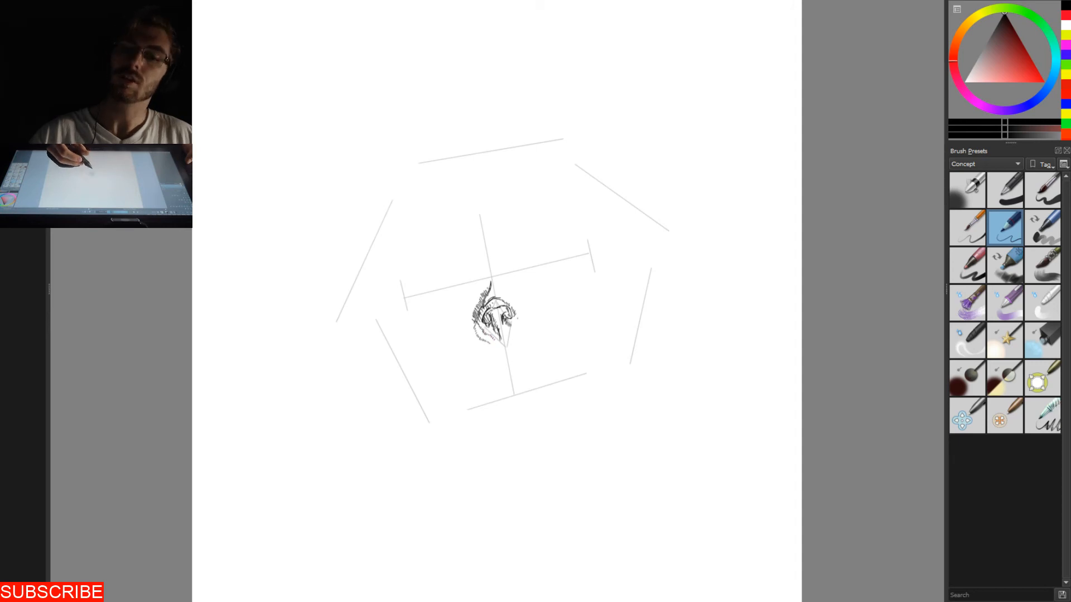
{"action": "mouse_move", "coordinate": [486, 332]}
{"action": "left_mouse_down"}
{"action": "mouse_move", "coordinate": [492, 340]}
{"action": "mouse_move", "coordinate": [482, 331]}
{"action": "left_mouse_up"}
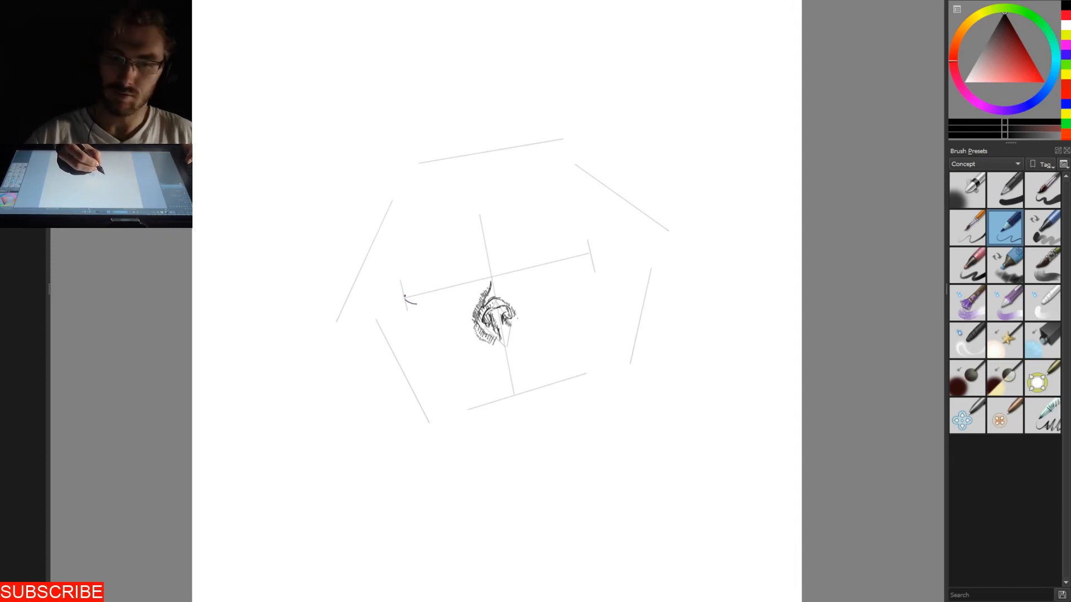
{"action": "left_click_drag", "start_coordinate": [406, 293], "coordinate": [415, 283]}
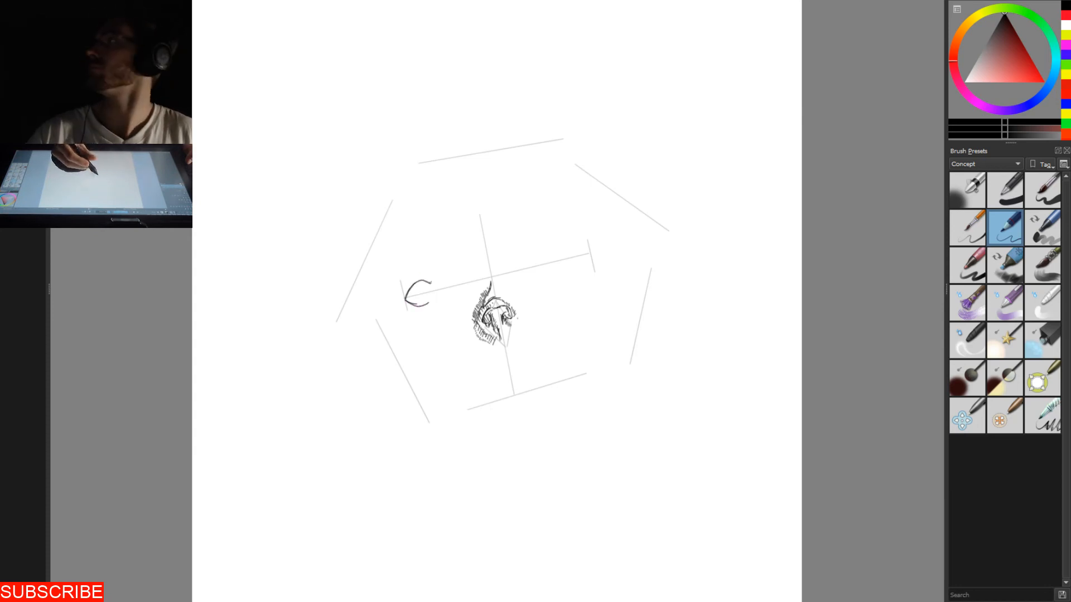
{"action": "left_click_drag", "start_coordinate": [407, 288], "coordinate": [435, 289]}
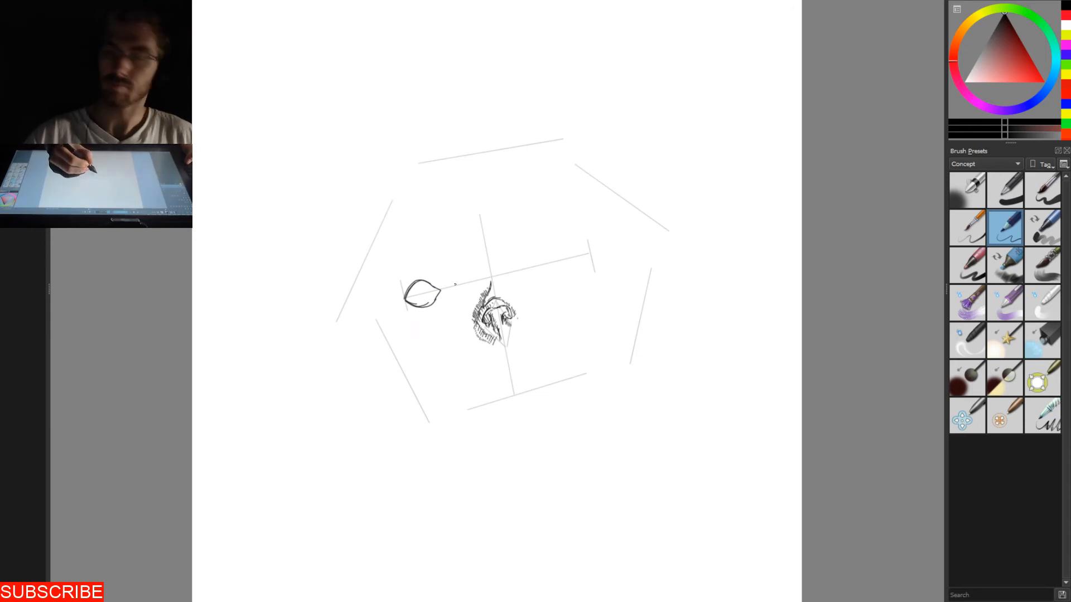
{"action": "key", "text": "ctrl+z"}
{"action": "key", "text": "ctrl+z"}
{"action": "key", "text": "ctrl+z"}
{"action": "key", "text": "ctrl+z"}
{"action": "key", "text": "ctrl+z"}
{"action": "key", "text": "ctrl+z"}
{"action": "key", "text": "ctrl+z"}
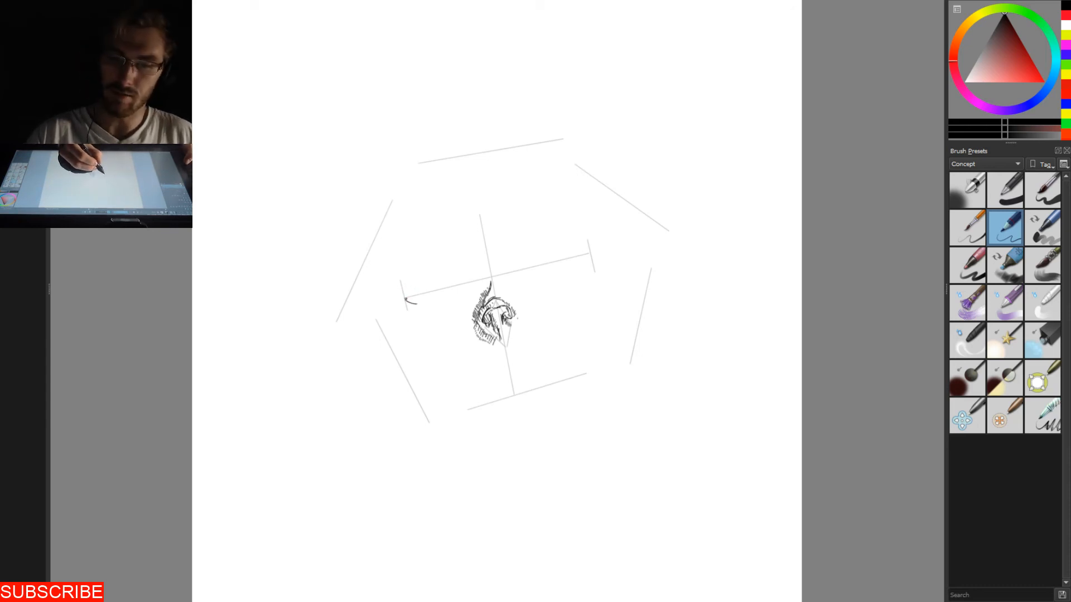
- Draw an almond-shaped eye at the left end of the eye line, with short hatching above and below and a shaded round pupil
{"action": "mouse_move", "coordinate": [406, 296]}
{"action": "left_mouse_down"}
{"action": "mouse_move", "coordinate": [420, 277]}
{"action": "mouse_move", "coordinate": [435, 291]}
{"action": "left_mouse_up"}
{"action": "key", "text": "ctrl+z"}
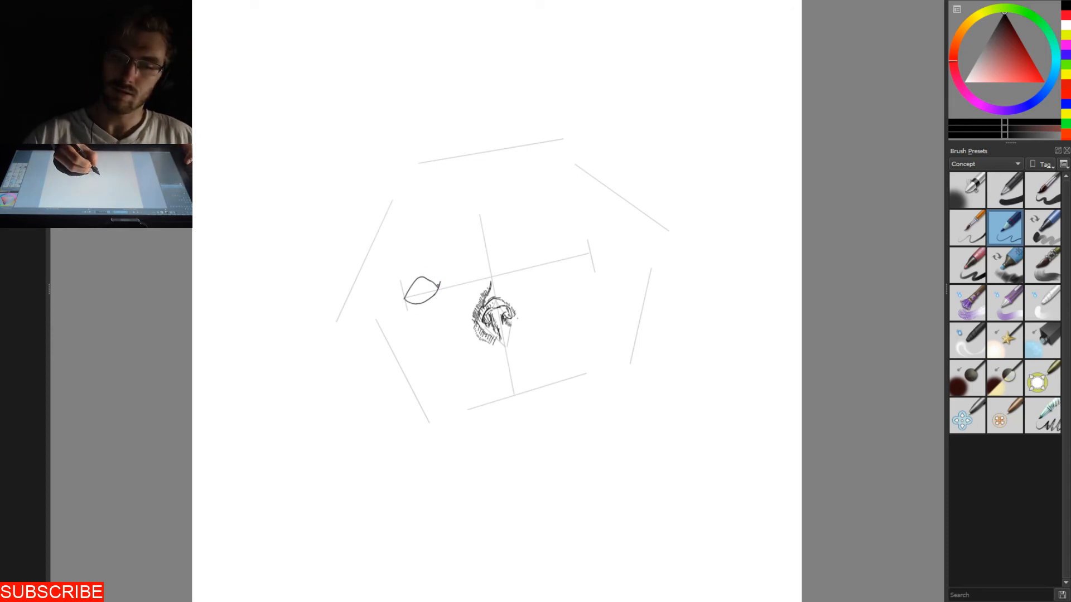
{"action": "mouse_move", "coordinate": [439, 273]}
{"action": "left_mouse_down"}
{"action": "mouse_move", "coordinate": [436, 284]}
{"action": "mouse_move", "coordinate": [427, 277]}
{"action": "left_mouse_up"}
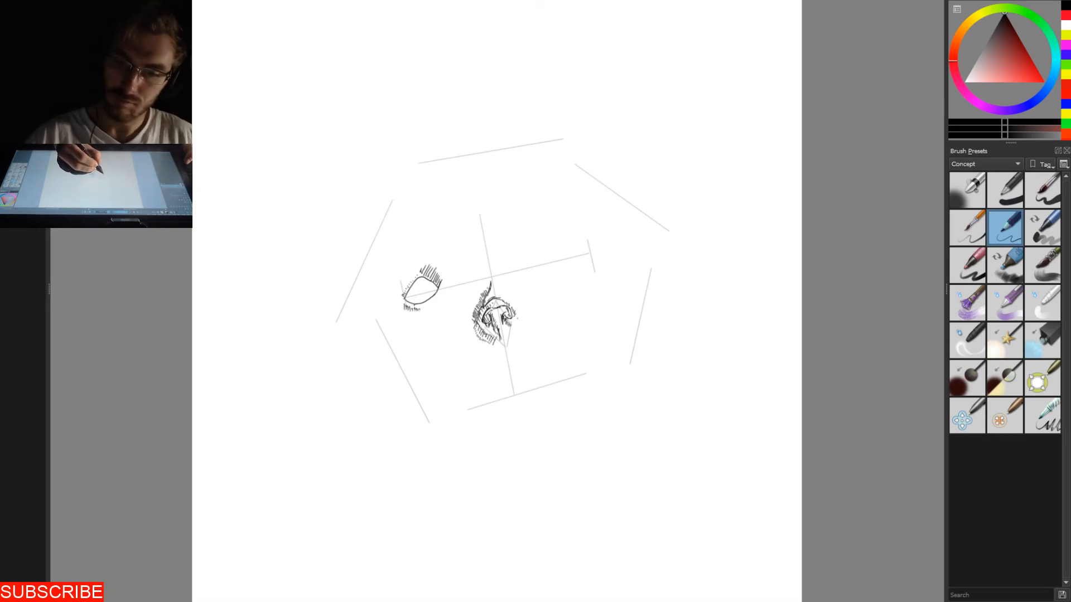
{"action": "left_click_drag", "start_coordinate": [407, 299], "coordinate": [419, 304]}
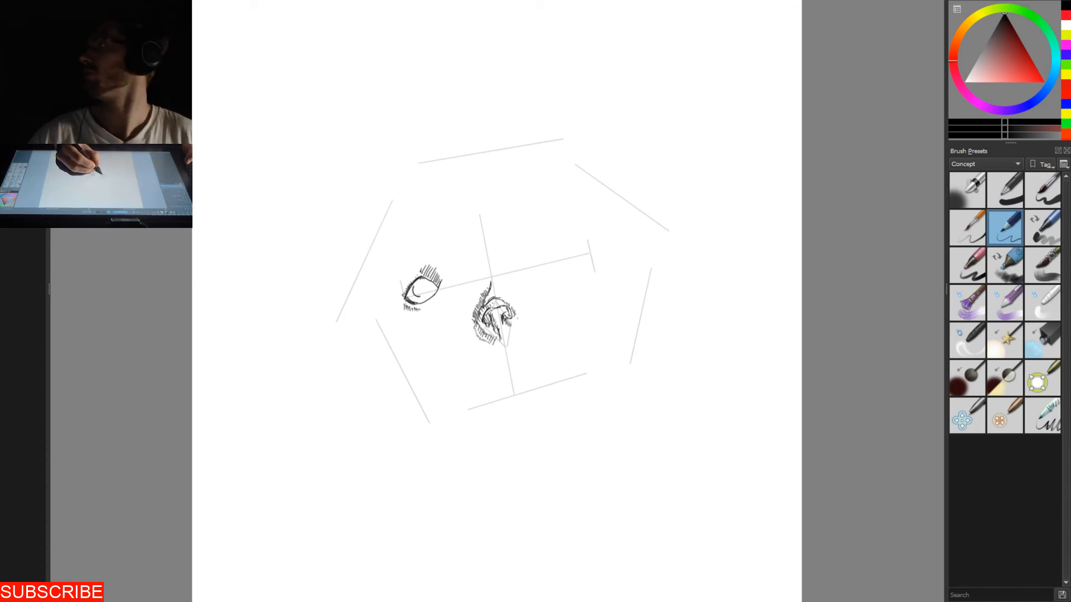
{"action": "left_click_drag", "start_coordinate": [421, 284], "coordinate": [425, 282]}
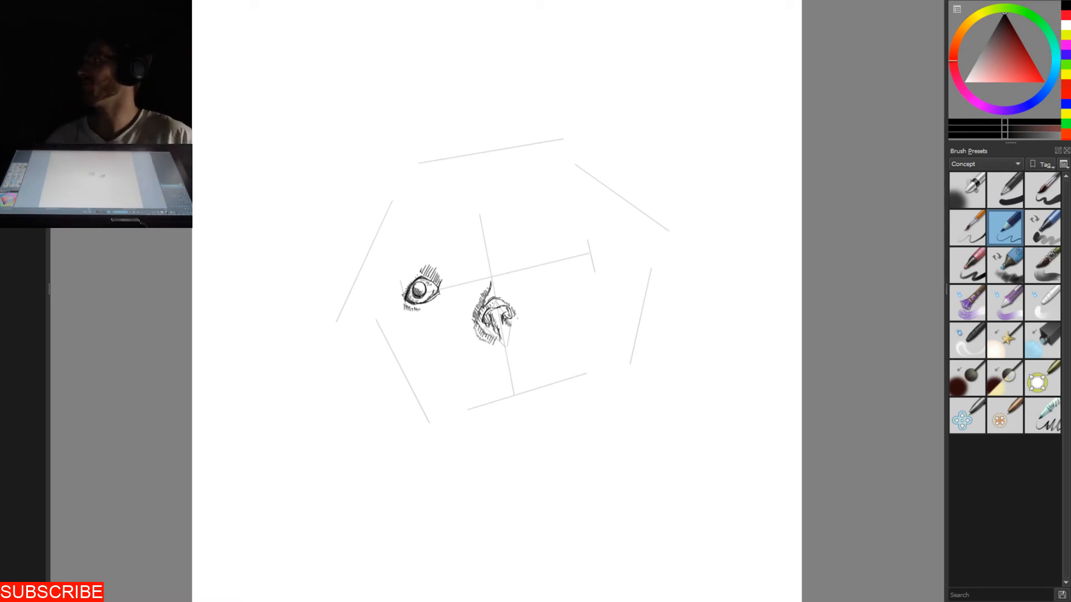
- Darken and extend the hatching above the left eye, towards its inner corner
{"action": "mouse_move", "coordinate": [445, 277]}
{"action": "left_mouse_down"}
{"action": "mouse_move", "coordinate": [439, 290]}
{"action": "mouse_move", "coordinate": [443, 281]}
{"action": "left_mouse_up"}
{"action": "left_click_drag", "start_coordinate": [438, 273], "coordinate": [441, 281]}
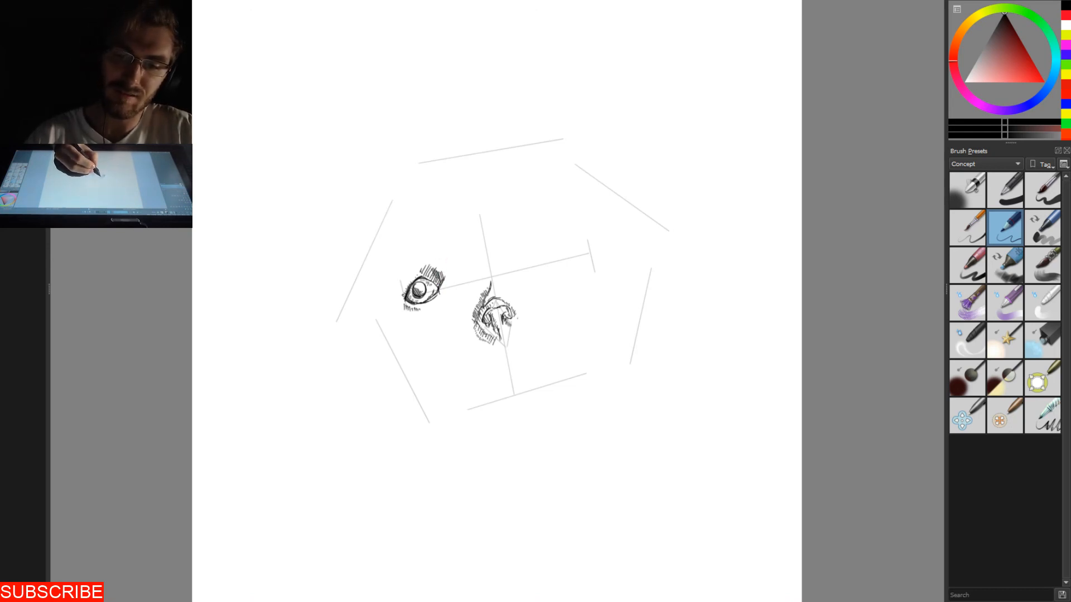
{"action": "left_click_drag", "start_coordinate": [426, 263], "coordinate": [443, 284]}
{"action": "left_click_drag", "start_coordinate": [437, 269], "coordinate": [438, 279]}
{"action": "left_click_drag", "start_coordinate": [429, 266], "coordinate": [432, 277]}
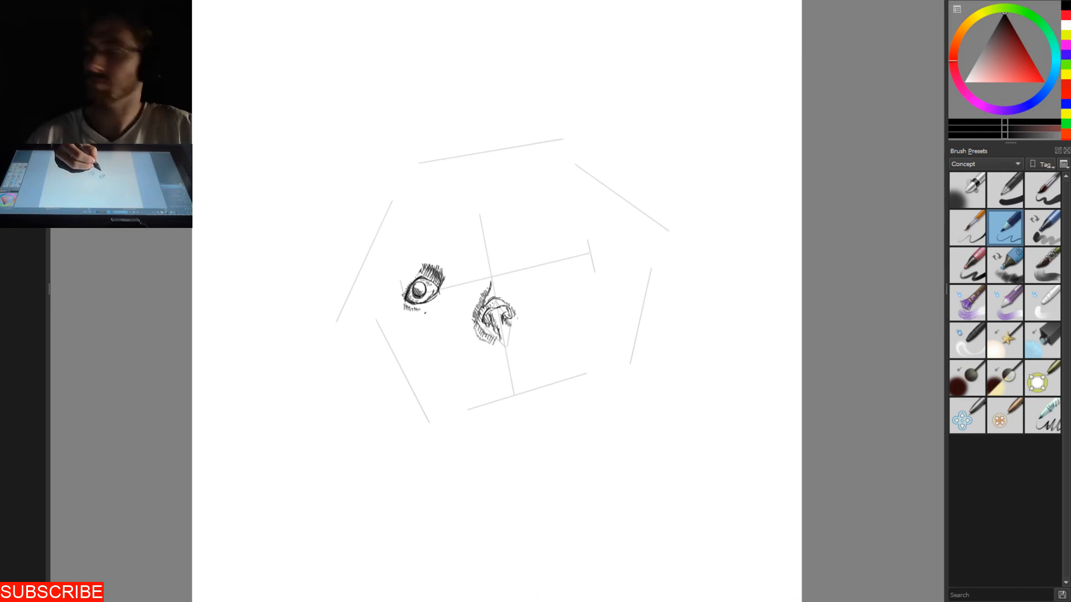
- Hatch a tapering shadow patch beneath the left eye and add short feathery strokes along the beak's left side
{"action": "mouse_move", "coordinate": [405, 309]}
{"action": "left_mouse_down"}
{"action": "mouse_move", "coordinate": [415, 330]}
{"action": "mouse_move", "coordinate": [426, 326]}
{"action": "left_mouse_up"}
{"action": "left_click_drag", "start_coordinate": [433, 310], "coordinate": [437, 318]}
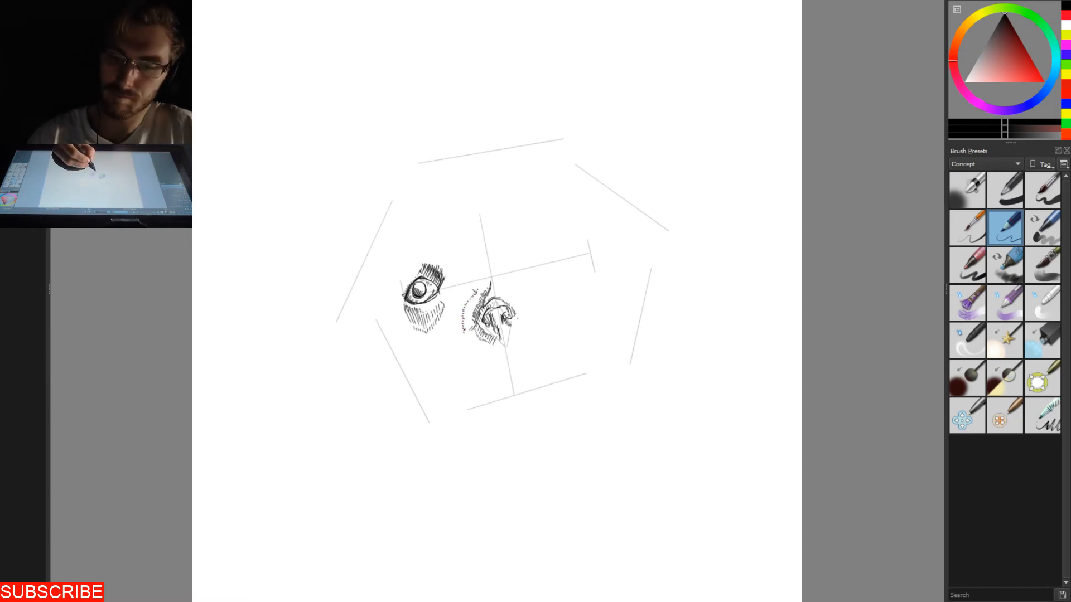
{"action": "left_click_drag", "start_coordinate": [466, 321], "coordinate": [472, 305]}
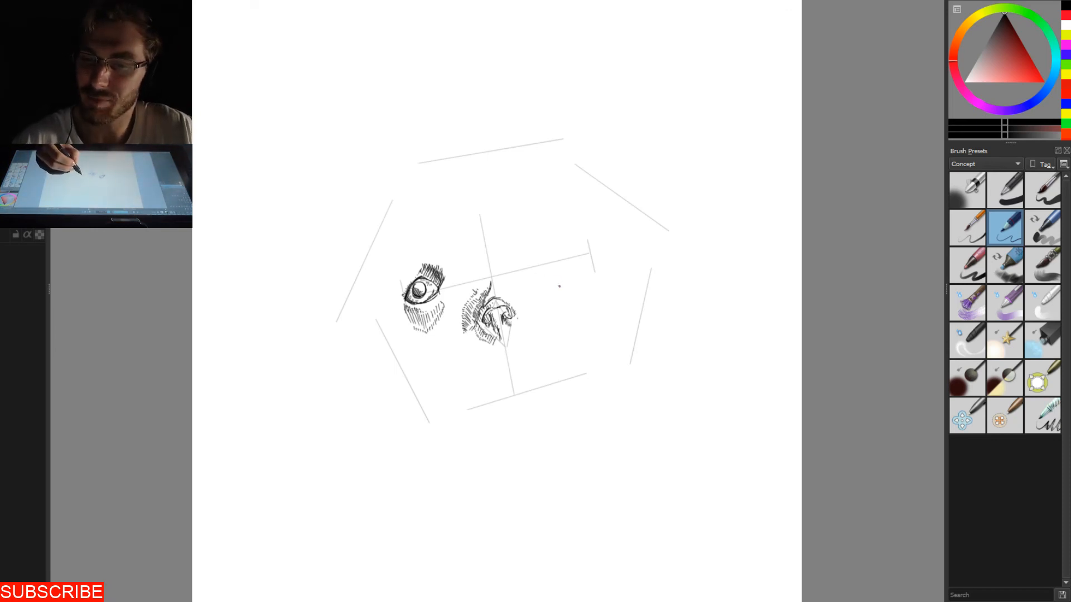
{"action": "mouse_move", "coordinate": [547, 260]}
{"action": "left_mouse_down"}
{"action": "mouse_move", "coordinate": [583, 249]}
{"action": "mouse_move", "coordinate": [593, 257]}
{"action": "mouse_move", "coordinate": [588, 284]}
{"action": "mouse_move", "coordinate": [572, 287]}
{"action": "mouse_move", "coordinate": [541, 264]}
{"action": "mouse_move", "coordinate": [603, 224]}
{"action": "left_mouse_up"}
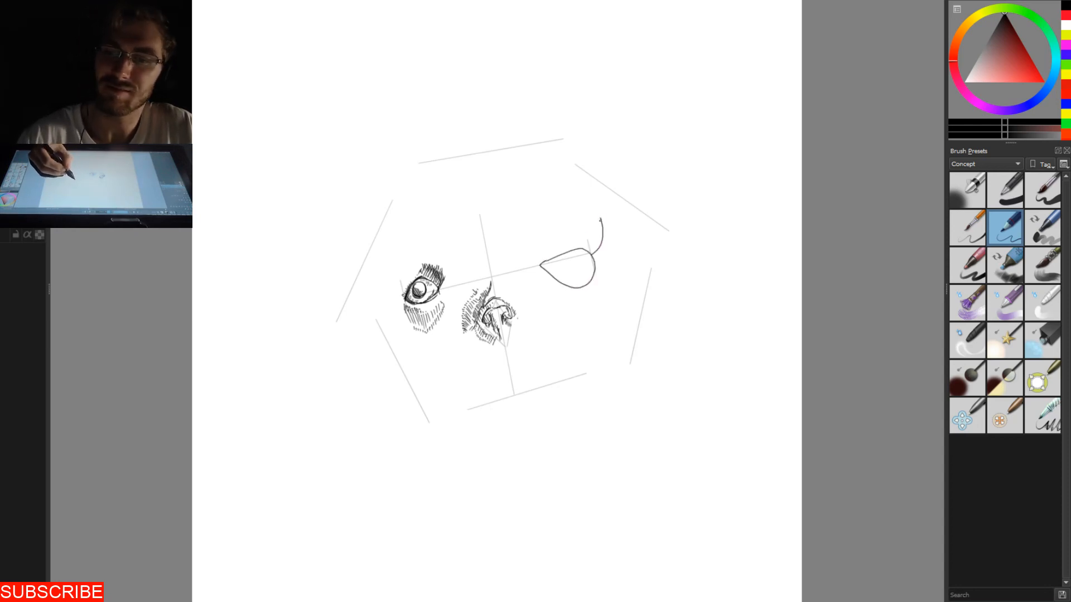
{"action": "key", "text": "ctrl+z"}
{"action": "mouse_move", "coordinate": [544, 260]}
{"action": "left_mouse_down"}
{"action": "mouse_move", "coordinate": [444, 213]}
{"action": "mouse_move", "coordinate": [388, 231]}
{"action": "left_mouse_up"}
{"action": "mouse_move", "coordinate": [553, 258]}
{"action": "left_mouse_down"}
{"action": "mouse_move", "coordinate": [450, 208]}
{"action": "mouse_move", "coordinate": [399, 208]}
{"action": "mouse_move", "coordinate": [369, 227]}
{"action": "mouse_move", "coordinate": [351, 270]}
{"action": "mouse_move", "coordinate": [357, 308]}
{"action": "mouse_move", "coordinate": [372, 317]}
{"action": "mouse_move", "coordinate": [366, 258]}
{"action": "mouse_move", "coordinate": [384, 236]}
{"action": "left_mouse_up"}
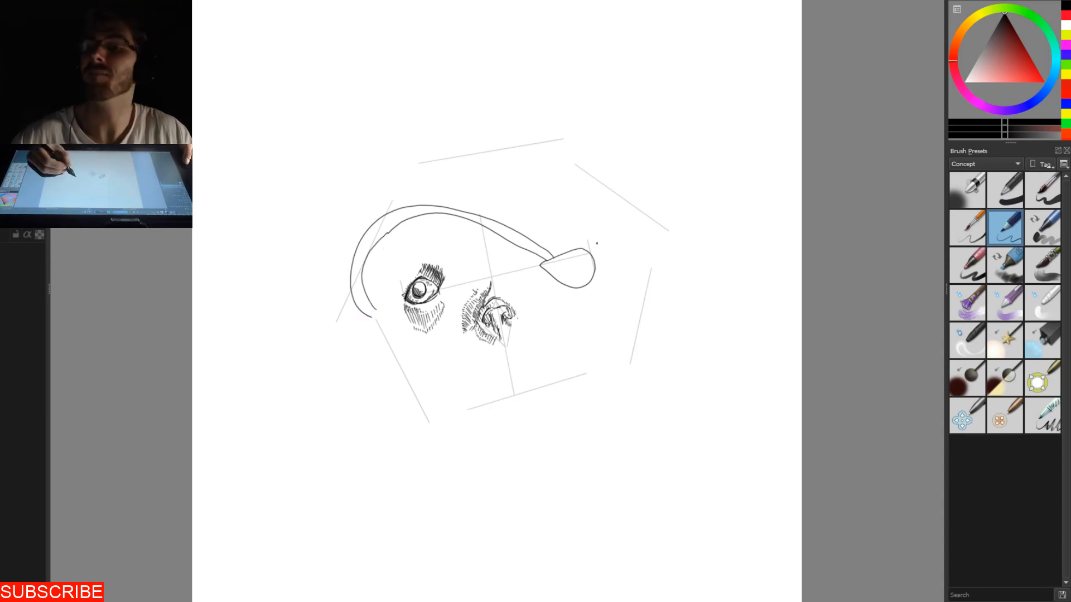
{"action": "mouse_move", "coordinate": [594, 259]}
{"action": "left_mouse_down"}
{"action": "mouse_move", "coordinate": [616, 231]}
{"action": "mouse_move", "coordinate": [613, 186]}
{"action": "left_mouse_up"}
{"action": "mouse_move", "coordinate": [596, 270]}
{"action": "left_mouse_down"}
{"action": "mouse_move", "coordinate": [620, 240]}
{"action": "mouse_move", "coordinate": [624, 201]}
{"action": "mouse_move", "coordinate": [669, 258]}
{"action": "mouse_move", "coordinate": [667, 214]}
{"action": "mouse_move", "coordinate": [626, 150]}
{"action": "left_mouse_up"}
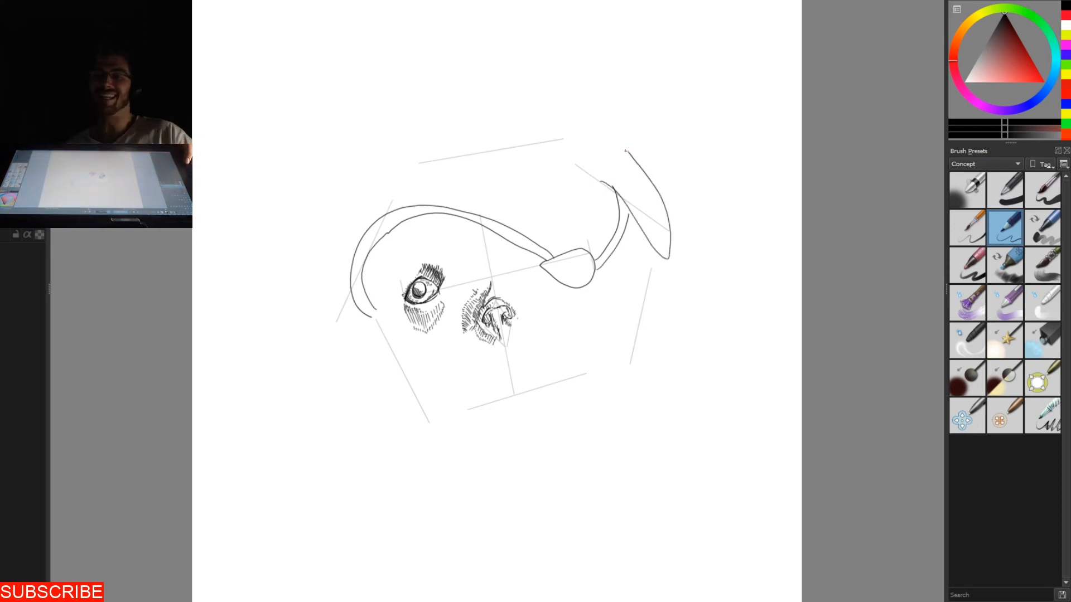
{"action": "key", "text": "ctrl+z"}
{"action": "key", "text": "ctrl+z"}
{"action": "key", "text": "ctrl+z"}
{"action": "key", "text": "ctrl+z"}
{"action": "key", "text": "ctrl+z"}
{"action": "key", "text": "ctrl+z"}
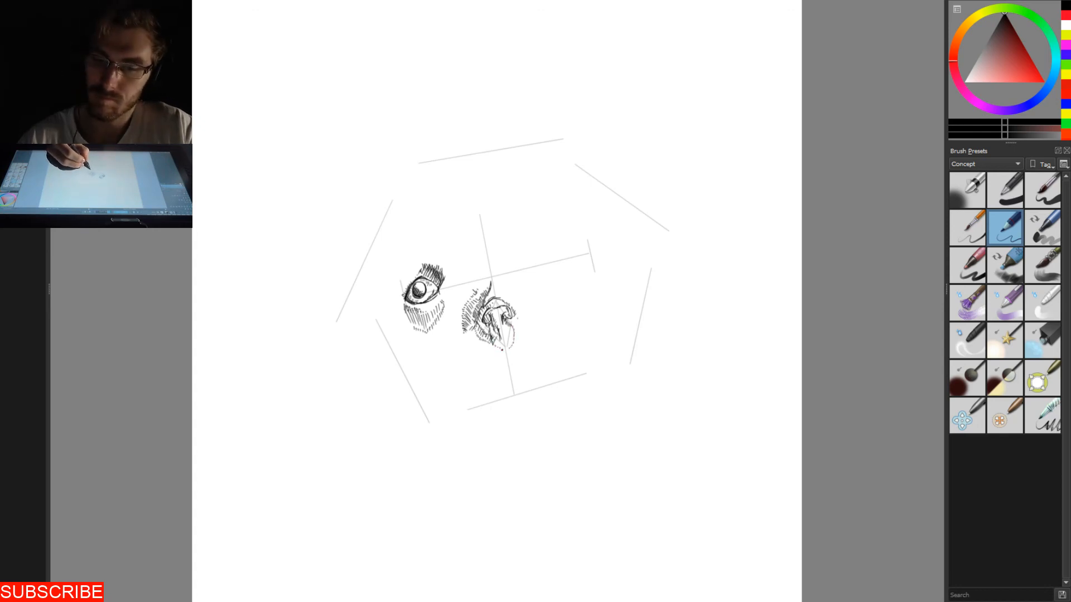
- Shade the lower part of the beak and fill the area between the left eye and the beak with short feathery strokes
{"action": "left_click_drag", "start_coordinate": [500, 326], "coordinate": [502, 353]}
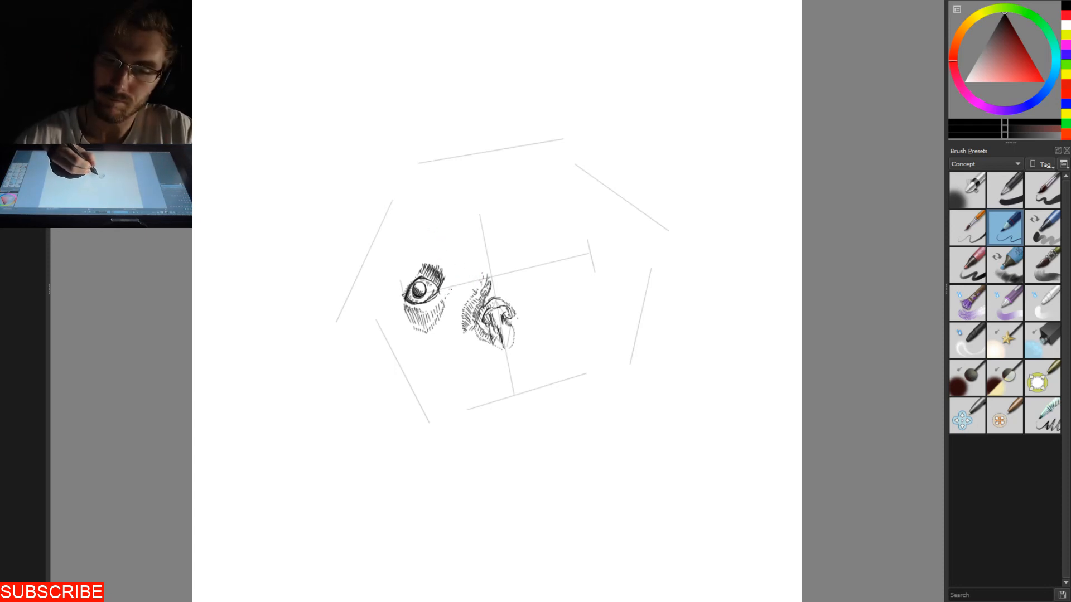
{"action": "left_click_drag", "start_coordinate": [441, 289], "coordinate": [446, 276]}
{"action": "left_click_drag", "start_coordinate": [441, 287], "coordinate": [444, 258]}
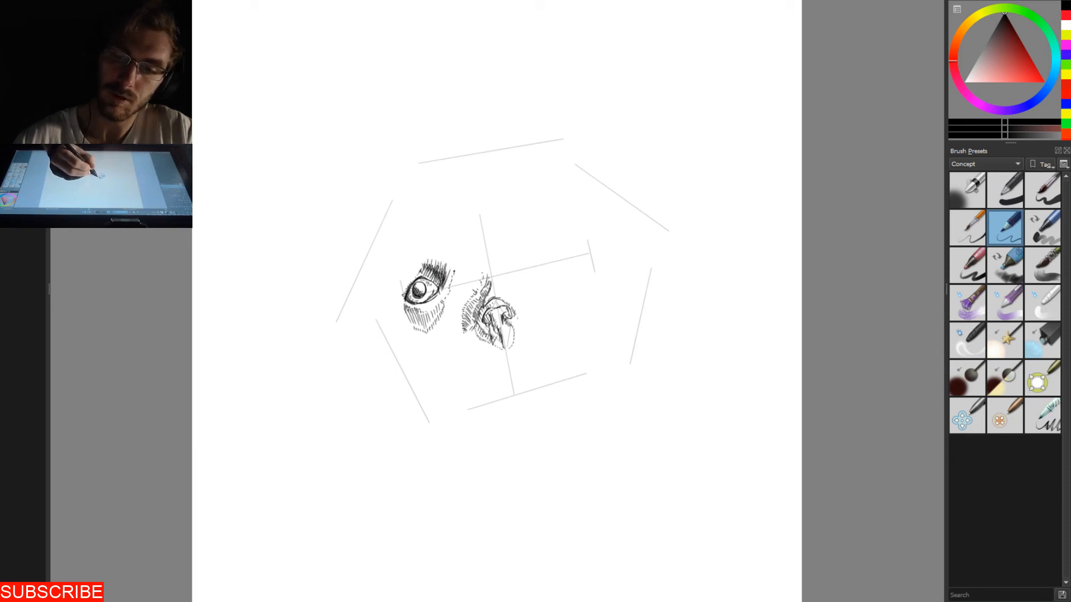
{"action": "left_click_drag", "start_coordinate": [456, 276], "coordinate": [467, 265]}
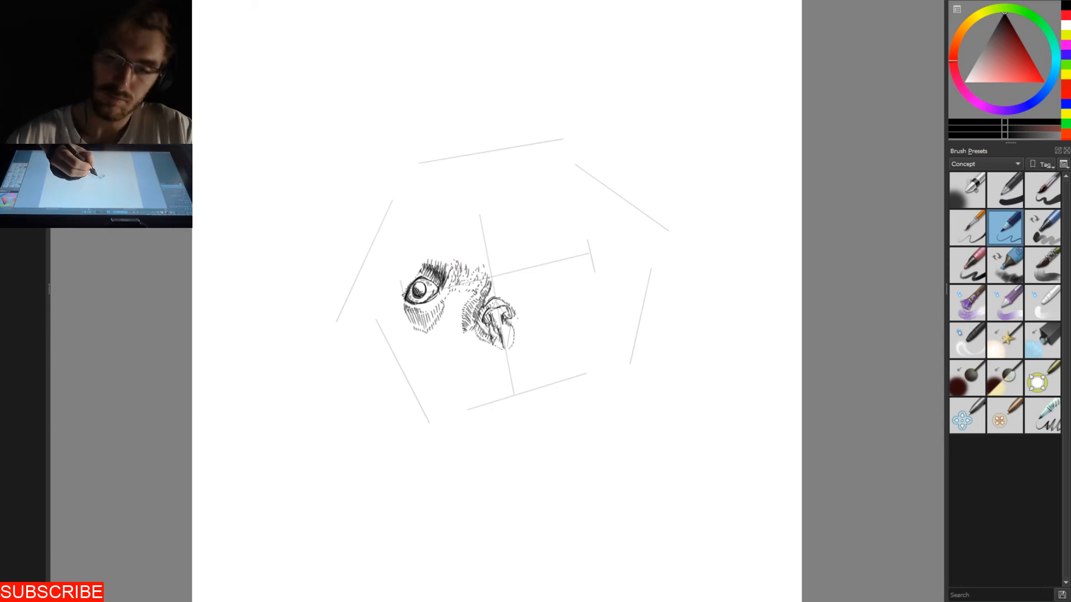
- Add feathery strokes above the left eye's inner corner and outline an almond-shaped right eye with a round pupil on the eye line
{"action": "left_click_drag", "start_coordinate": [456, 268], "coordinate": [442, 250]}
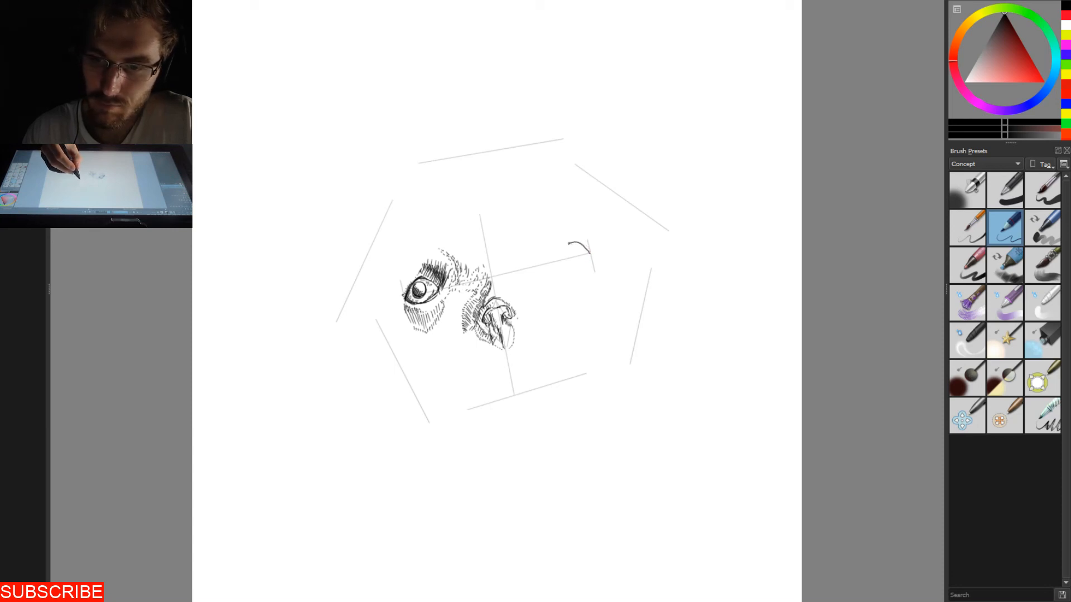
{"action": "key", "text": "ctrl+z"}
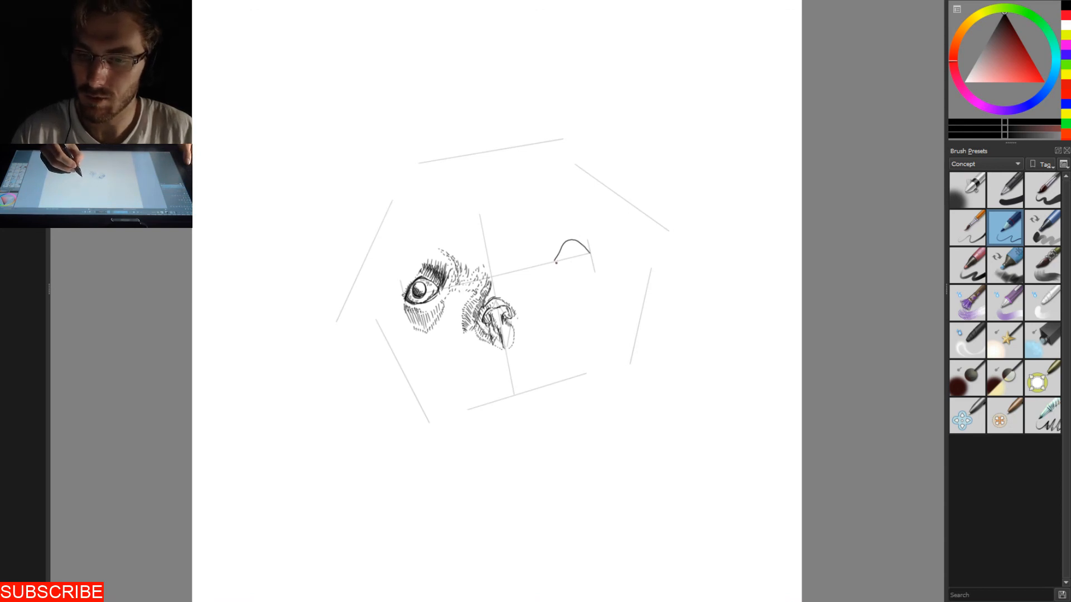
{"action": "key", "text": "ctrl+z"}
{"action": "left_click_drag", "start_coordinate": [566, 265], "coordinate": [574, 266]}
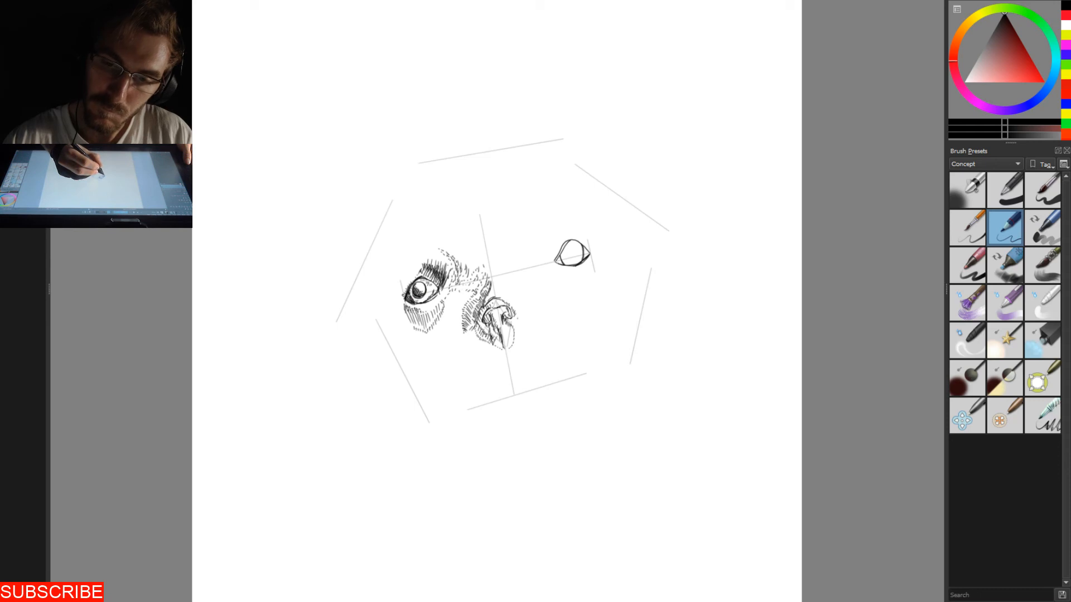
{"action": "key", "text": "ctrl+z"}
{"action": "key", "text": "ctrl+z"}
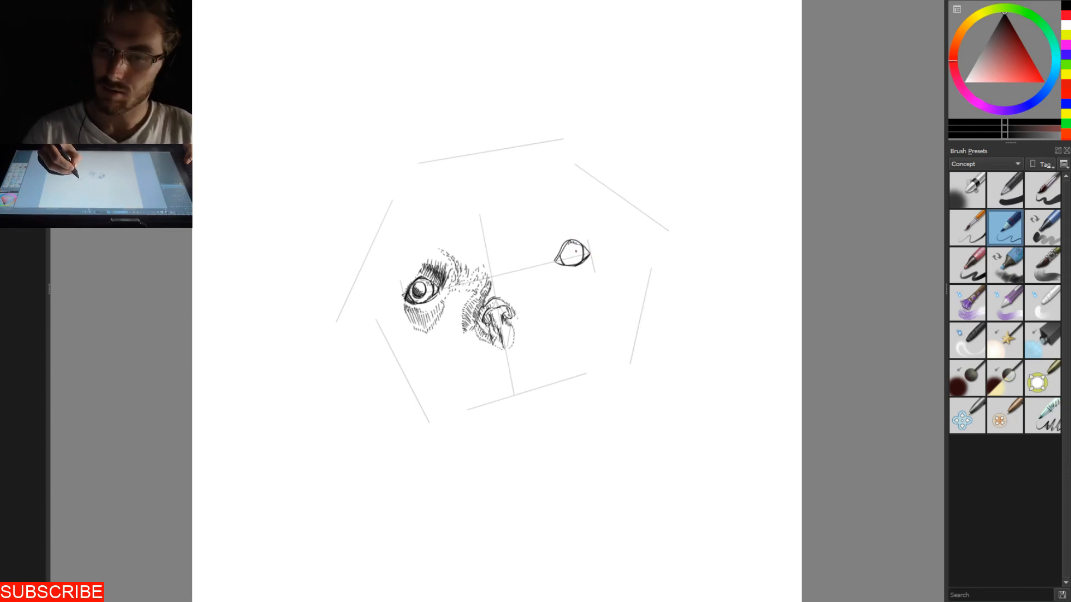
{"action": "key", "text": "ctrl+z"}
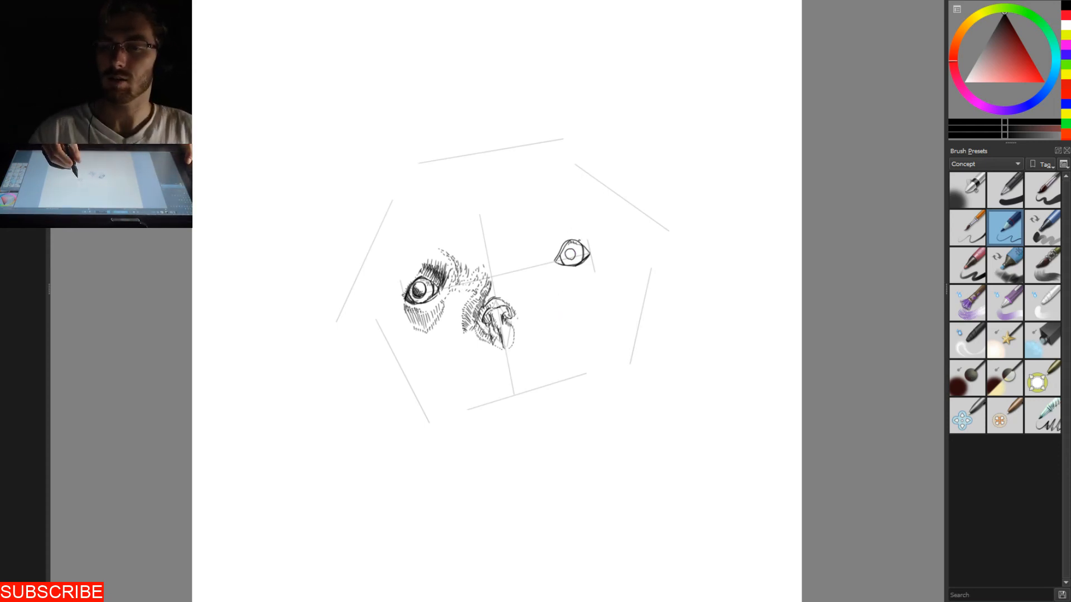
{"action": "mouse_move", "coordinate": [580, 249]}
{"action": "left_mouse_down"}
{"action": "mouse_move", "coordinate": [600, 226]}
{"action": "mouse_move", "coordinate": [598, 241]}
{"action": "mouse_move", "coordinate": [581, 219]}
{"action": "left_mouse_up"}
{"action": "key", "text": "ctrl+z"}
{"action": "key", "text": "ctrl+z"}
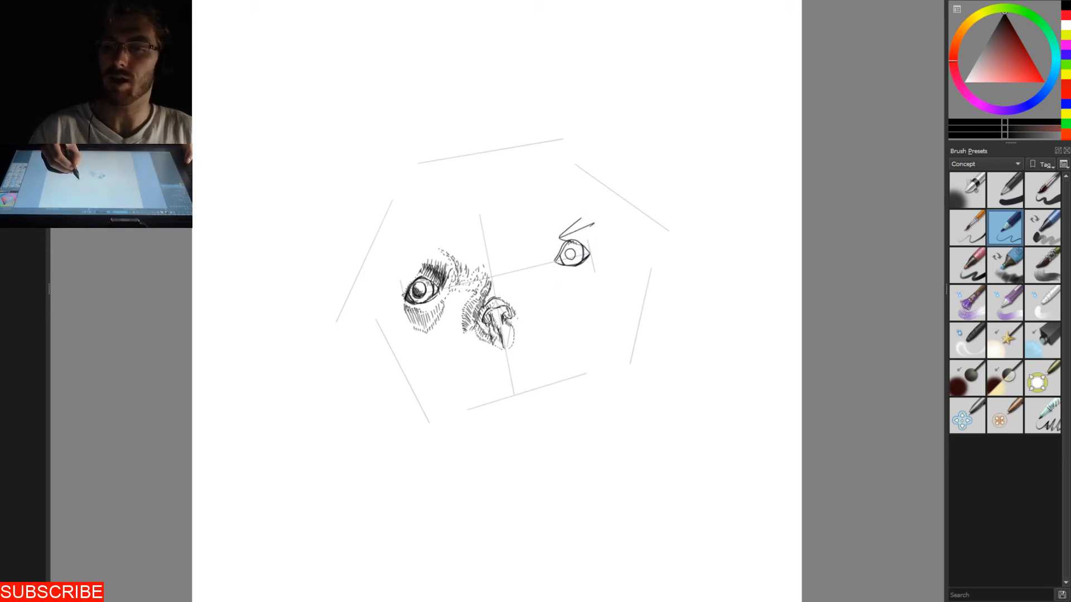
{"action": "key", "text": "ctrl+z"}
{"action": "key", "text": "ctrl+z"}
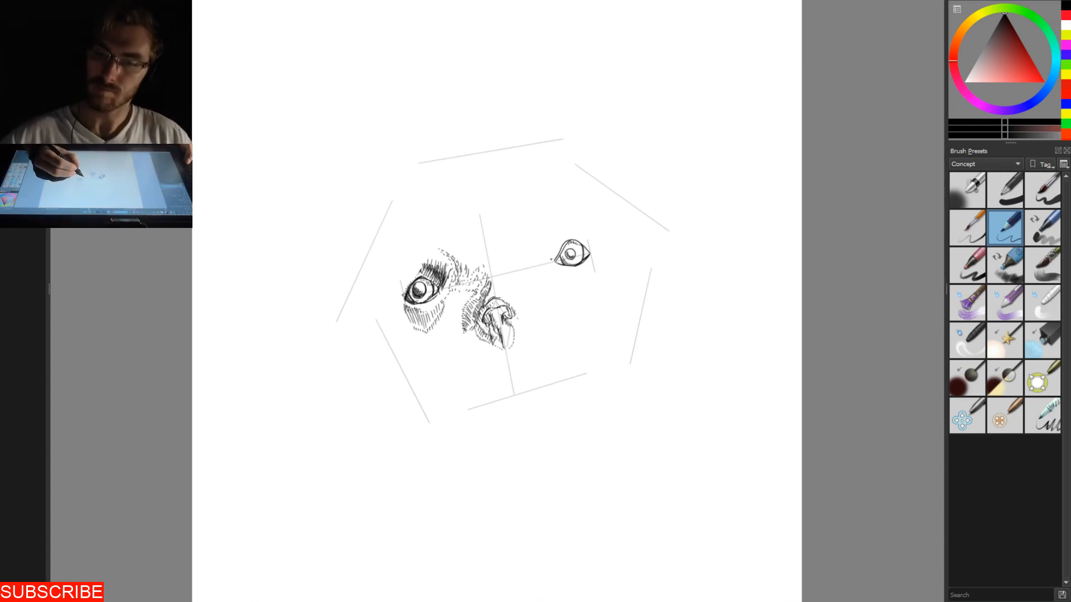
- Add short strokes beside the right eye's inner corner and thicken the hatching above the left eye, extending it around the outer corner
{"action": "left_click_drag", "start_coordinate": [543, 266], "coordinate": [534, 256]}
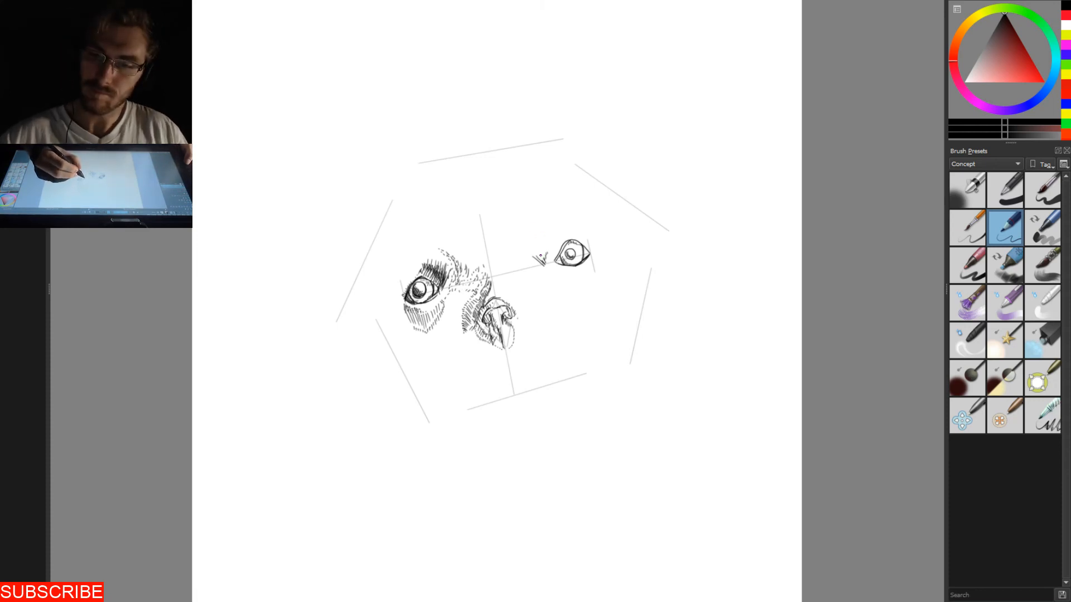
{"action": "left_click_drag", "start_coordinate": [547, 249], "coordinate": [550, 245]}
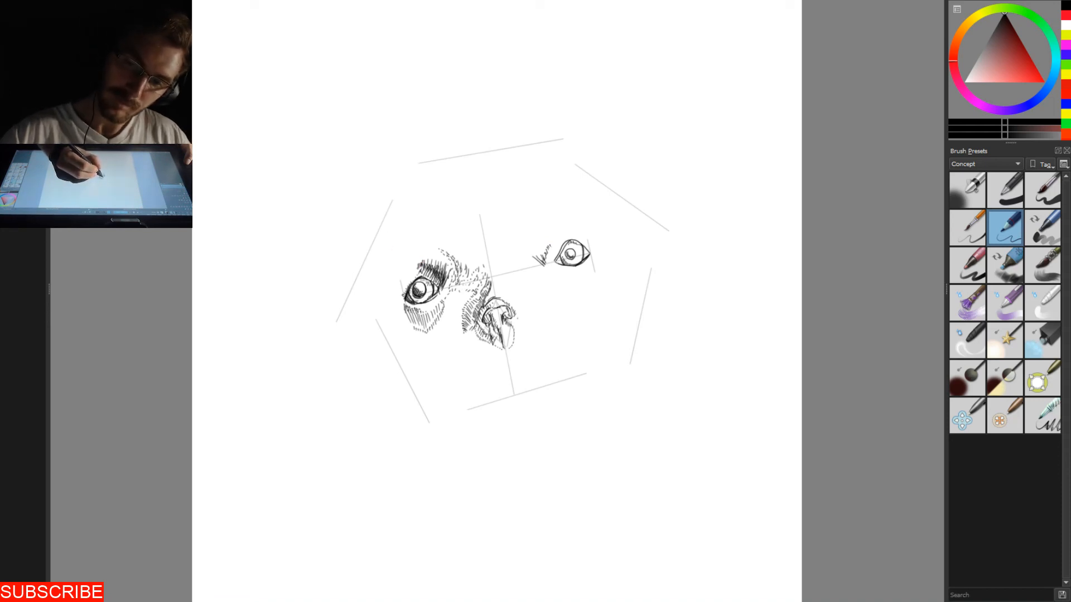
{"action": "left_click_drag", "start_coordinate": [414, 264], "coordinate": [414, 277]}
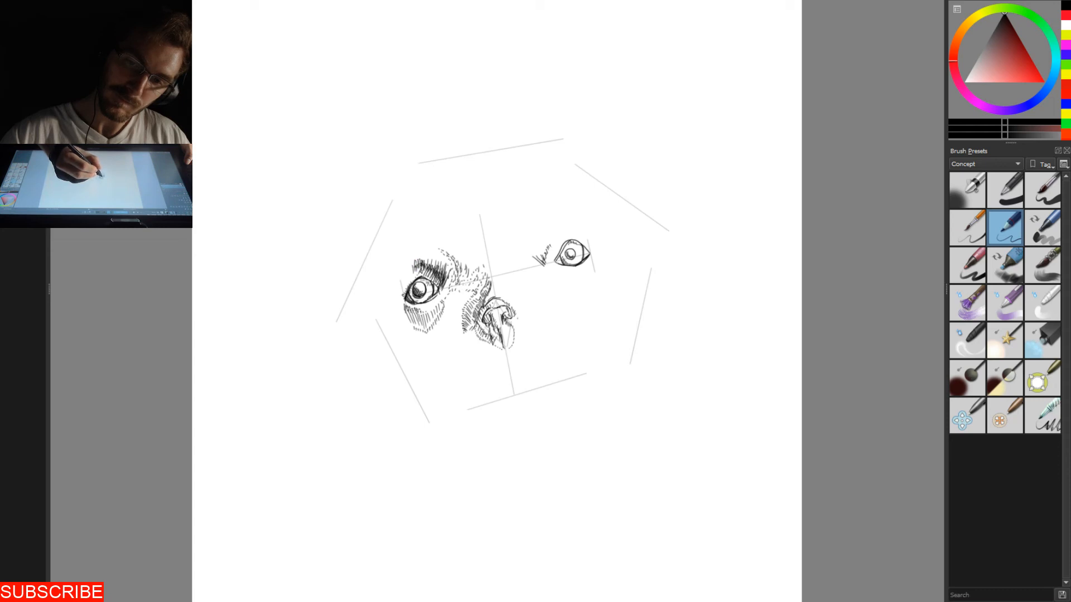
{"action": "left_click_drag", "start_coordinate": [426, 268], "coordinate": [428, 283]}
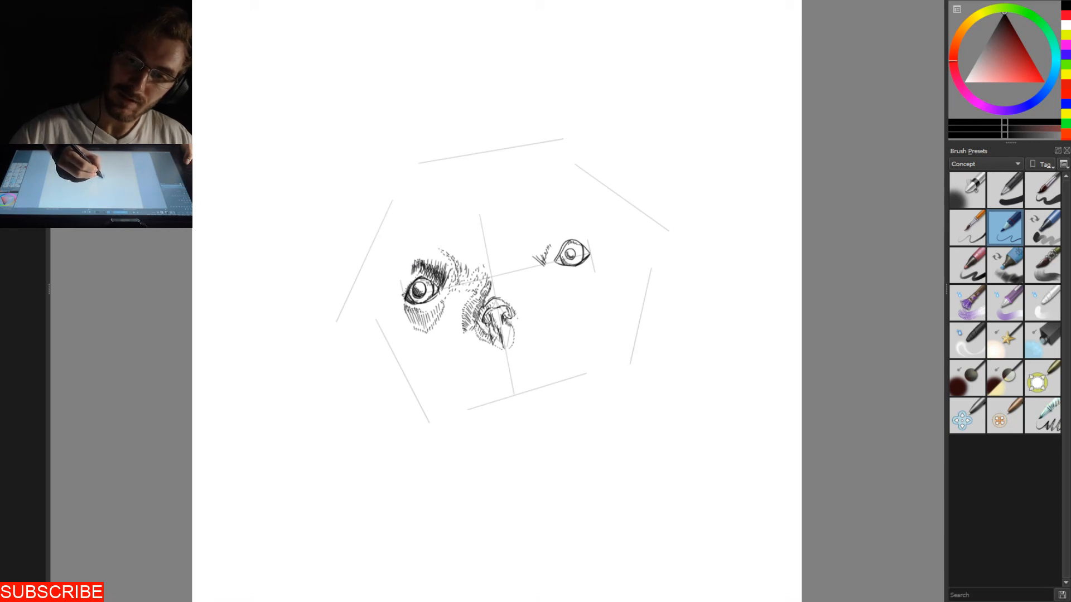
{"action": "left_click_drag", "start_coordinate": [411, 267], "coordinate": [405, 291]}
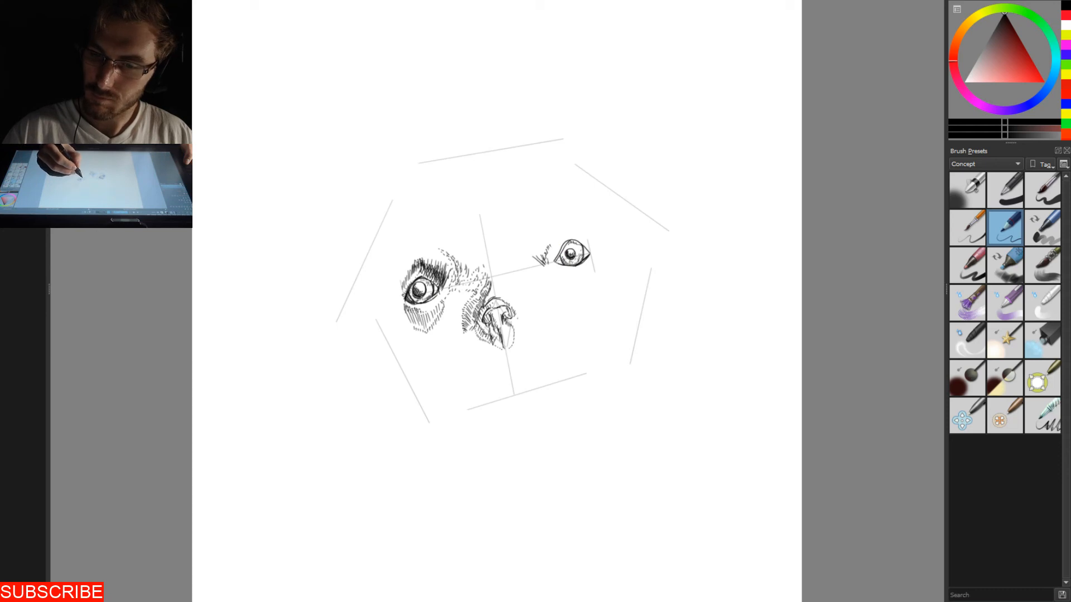
- Darken the right eye's rim with short strokes beneath it and extend the feathery hatching between the beak and the left eye's shadow patch
{"action": "left_click_drag", "start_coordinate": [558, 258], "coordinate": [573, 240]}
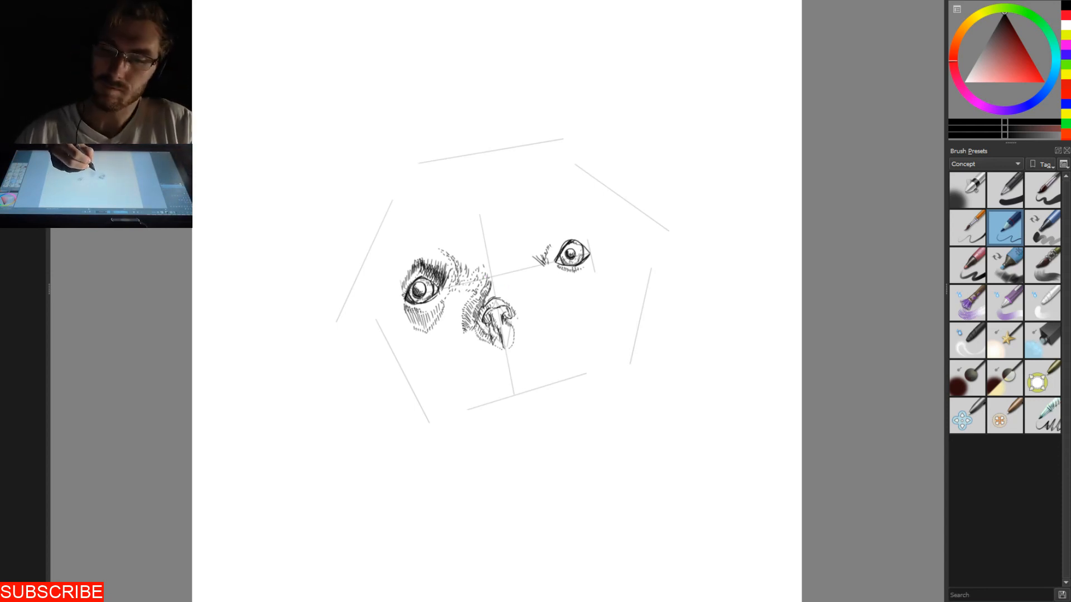
{"action": "left_click_drag", "start_coordinate": [466, 314], "coordinate": [464, 319]}
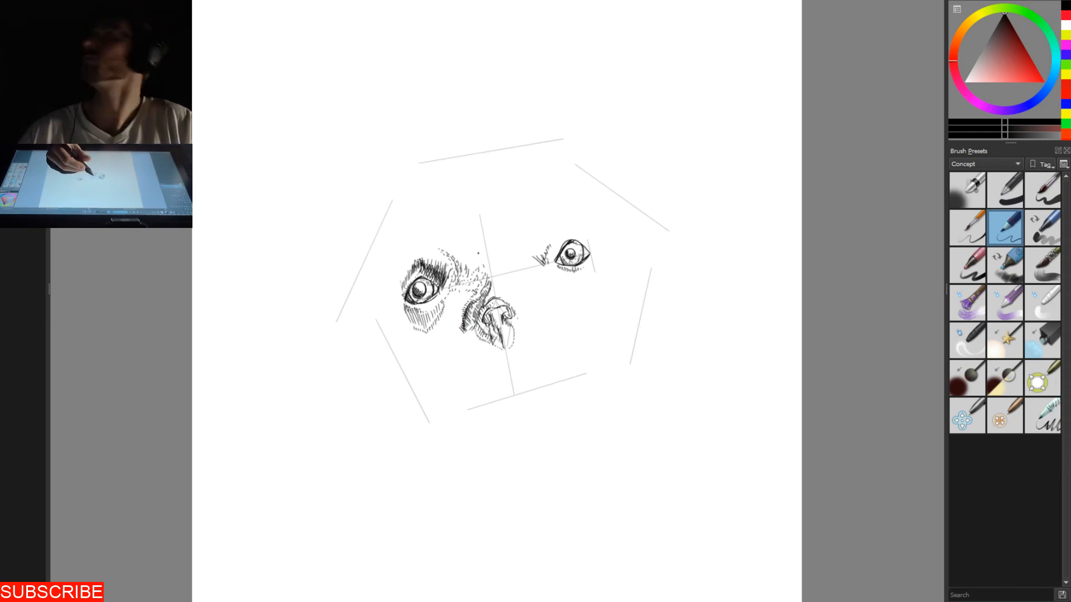
{"action": "left_click_drag", "start_coordinate": [446, 324], "coordinate": [448, 321]}
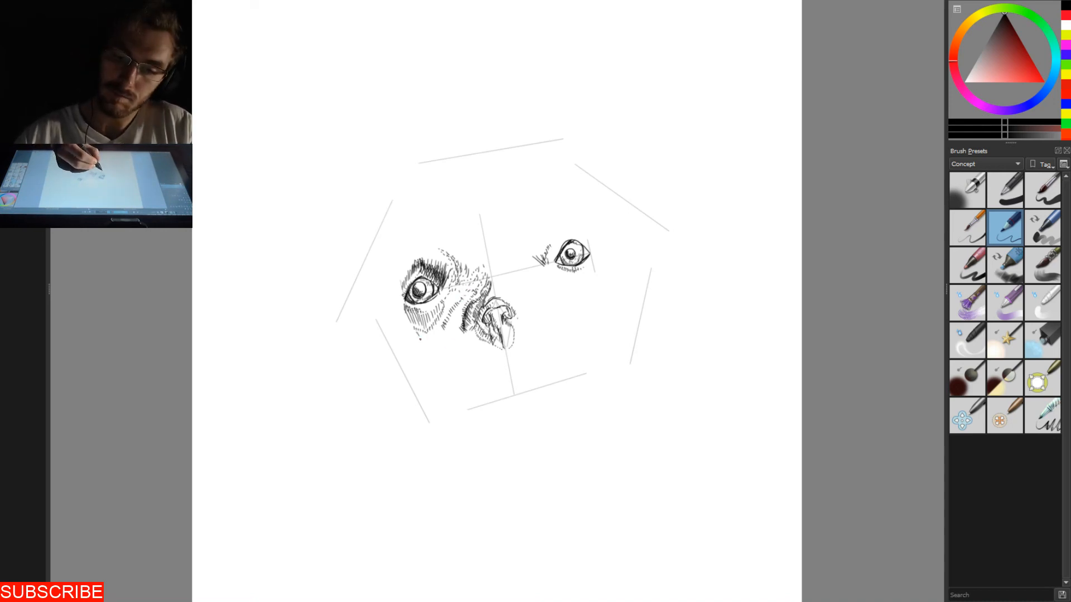
{"action": "left_click_drag", "start_coordinate": [426, 337], "coordinate": [433, 339]}
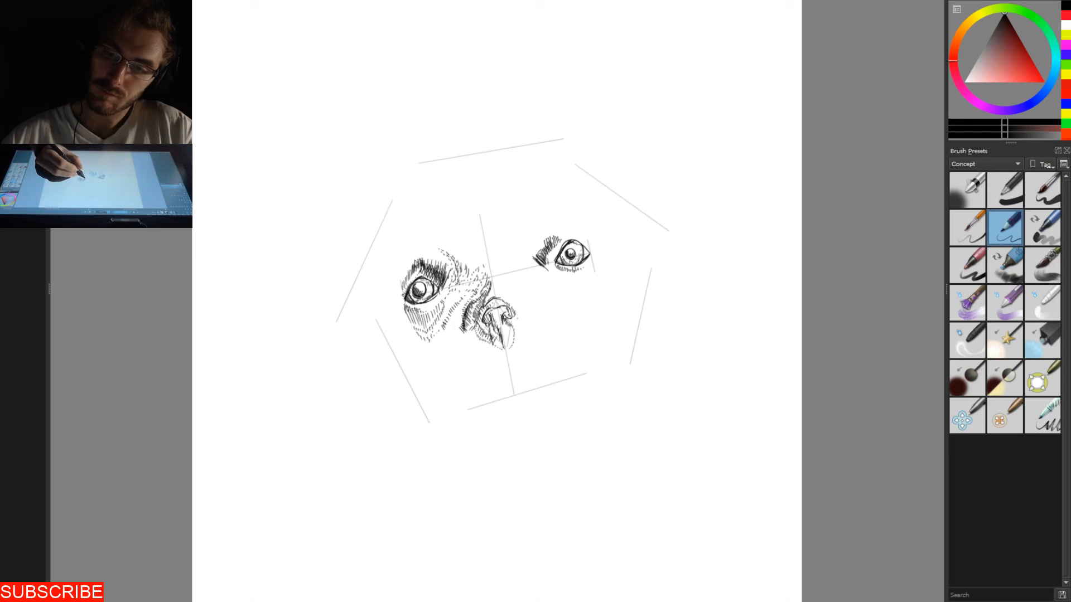
- Build up dark hatching above the right eye's inner corner and draw a diagonal line running down and outward from that corner
{"action": "left_click_drag", "start_coordinate": [559, 233], "coordinate": [557, 243]}
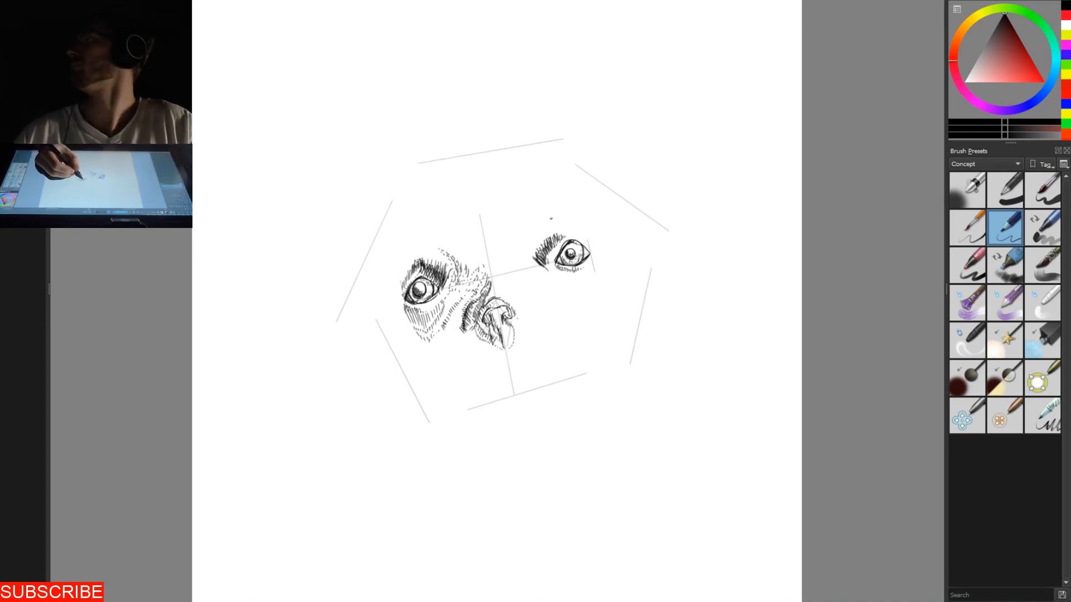
{"action": "mouse_move", "coordinate": [554, 233]}
{"action": "left_mouse_down"}
{"action": "mouse_move", "coordinate": [550, 243]}
{"action": "mouse_move", "coordinate": [593, 267]}
{"action": "mouse_move", "coordinate": [557, 282]}
{"action": "mouse_move", "coordinate": [572, 294]}
{"action": "left_mouse_up"}
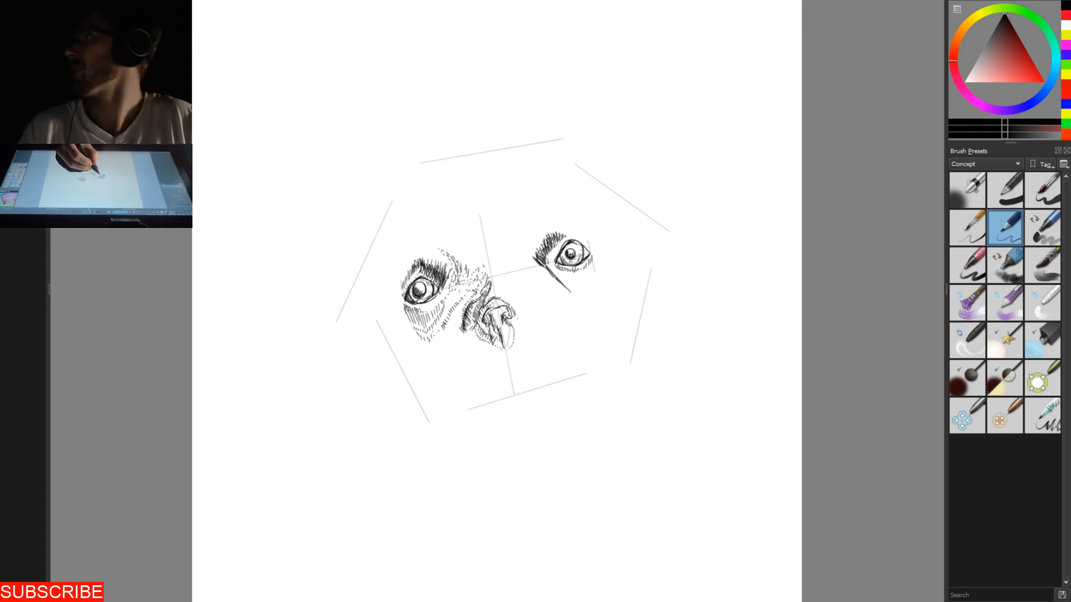
- Darken the inner edge of the shadow patch beneath the left eye and add a few short strokes beside the beak's right side
{"action": "left_click_drag", "start_coordinate": [442, 288], "coordinate": [436, 305]}
{"action": "left_click_drag", "start_coordinate": [440, 294], "coordinate": [427, 323]}
{"action": "left_click_drag", "start_coordinate": [434, 310], "coordinate": [427, 324]}
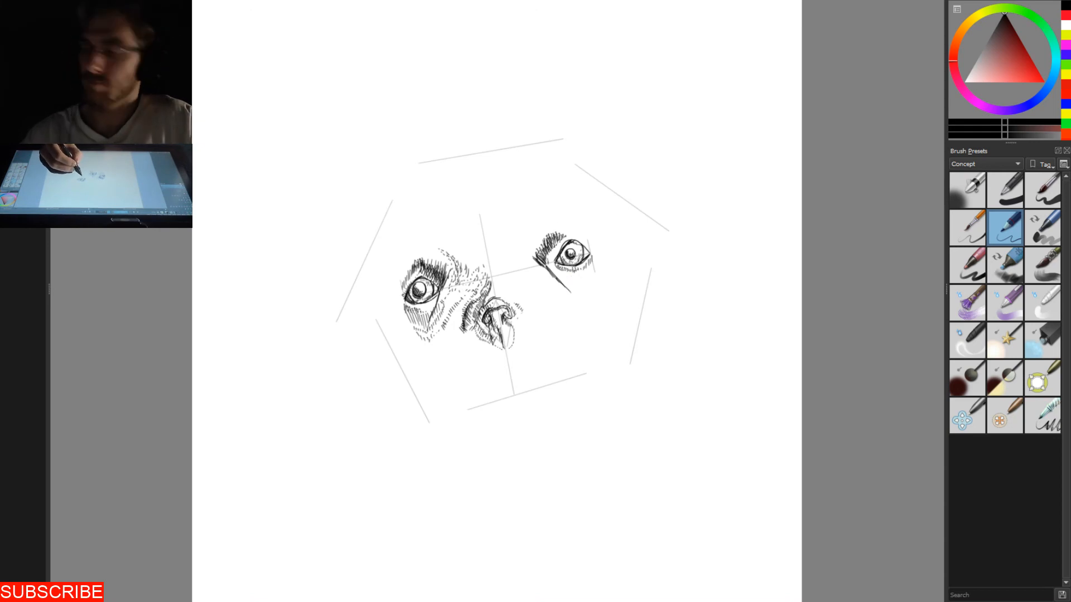
- Hatch a tapering shadow patch beneath the right eye and add short strokes around the eye's rim
{"action": "mouse_move", "coordinate": [561, 268]}
{"action": "left_mouse_down"}
{"action": "mouse_move", "coordinate": [569, 289]}
{"action": "mouse_move", "coordinate": [577, 284]}
{"action": "left_mouse_up"}
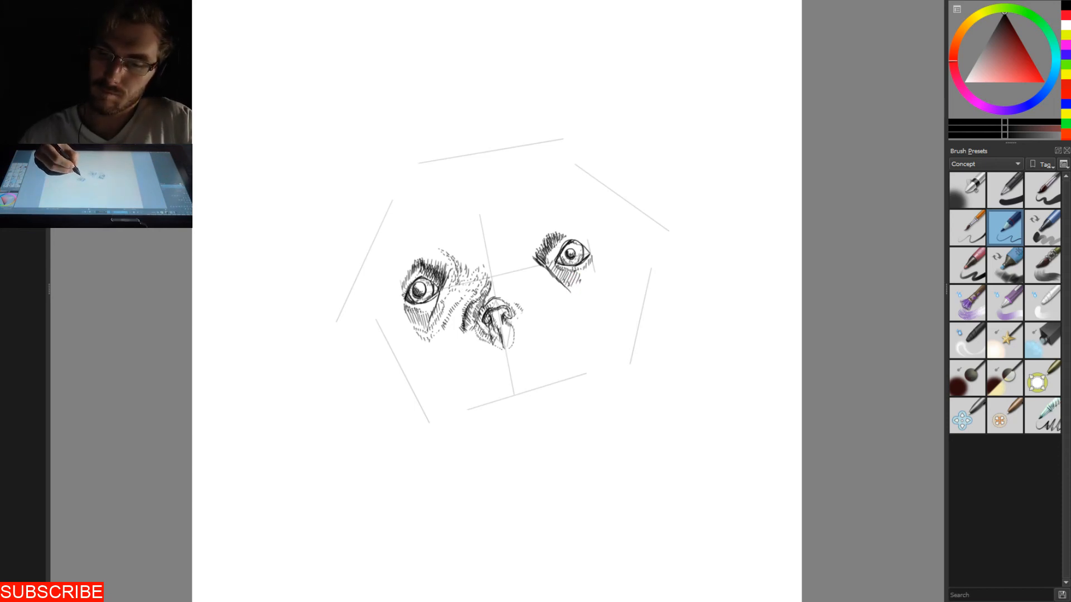
{"action": "left_click_drag", "start_coordinate": [578, 286], "coordinate": [577, 290]}
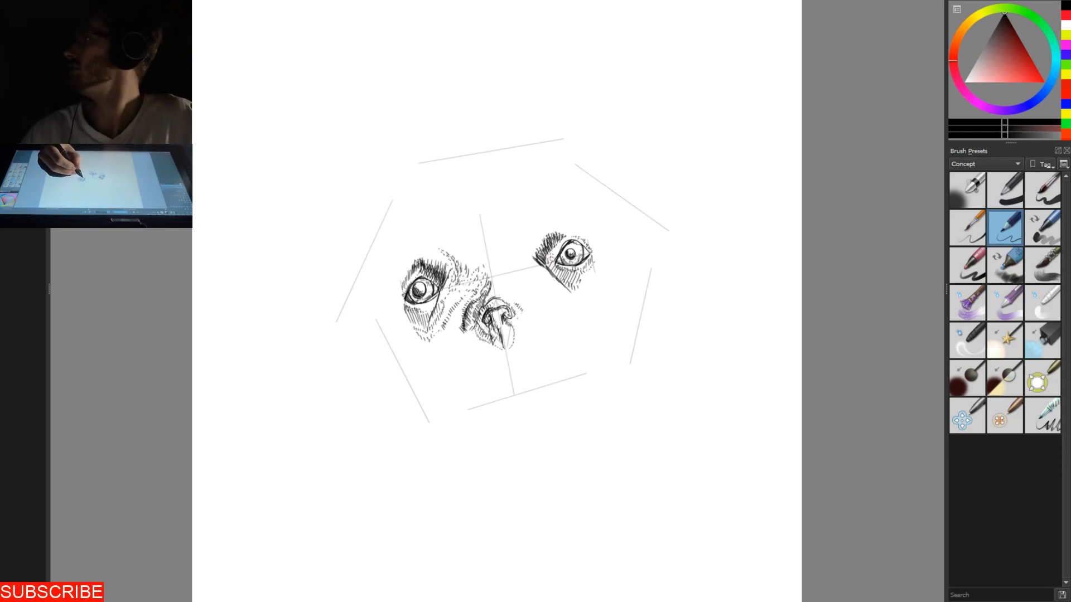
{"action": "left_click_drag", "start_coordinate": [563, 240], "coordinate": [555, 254]}
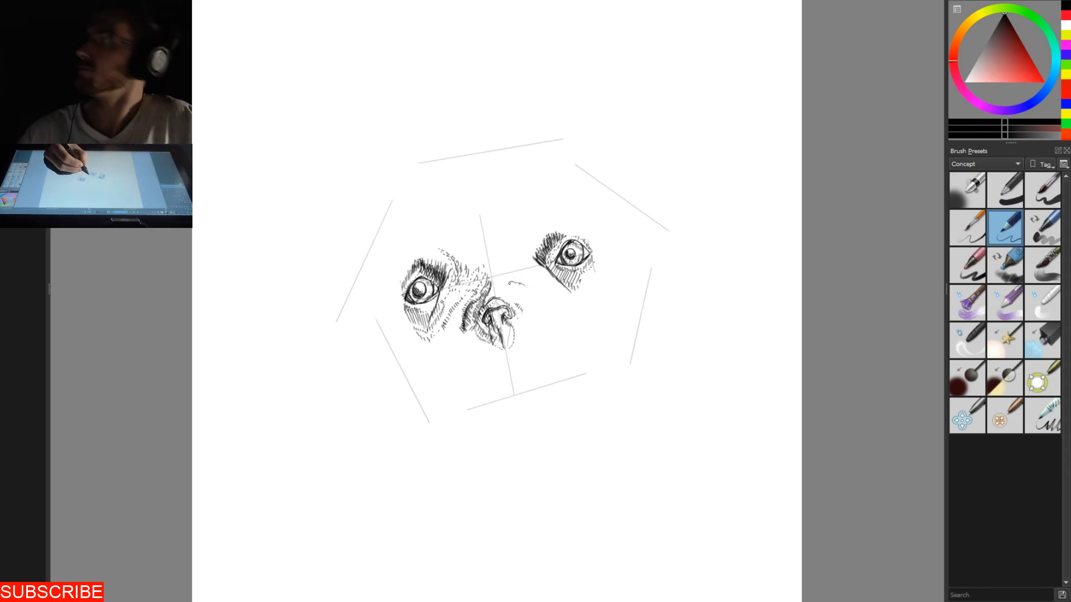
- Sketch a broken contour from the beak's bridge towards the right cheek and draw an arched mouth line joined to the beak's tip
{"action": "left_click_drag", "start_coordinate": [517, 285], "coordinate": [521, 283]}
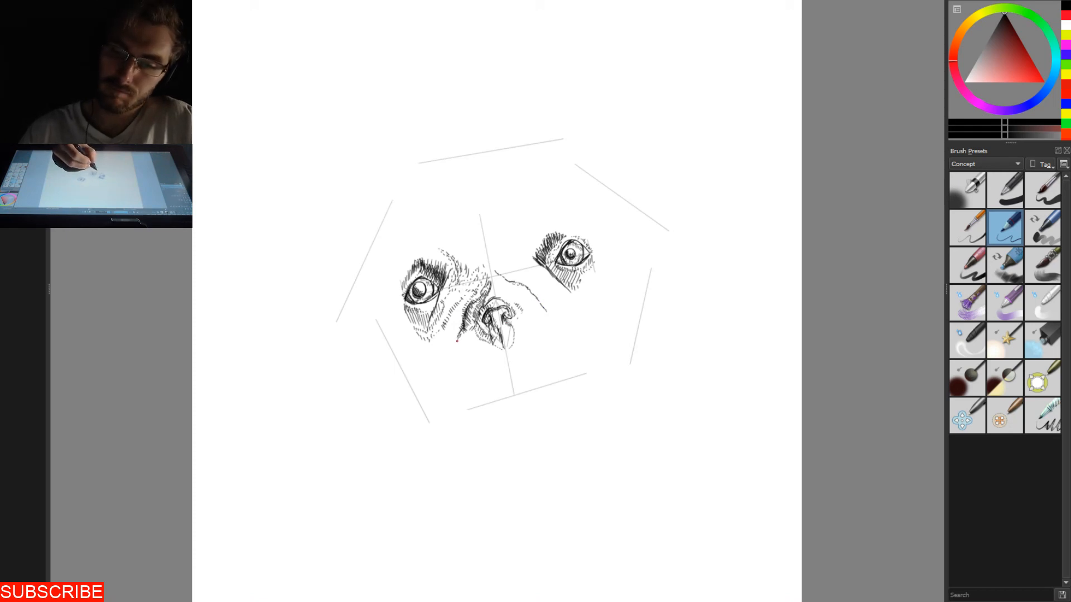
{"action": "left_click_drag", "start_coordinate": [500, 338], "coordinate": [509, 367]}
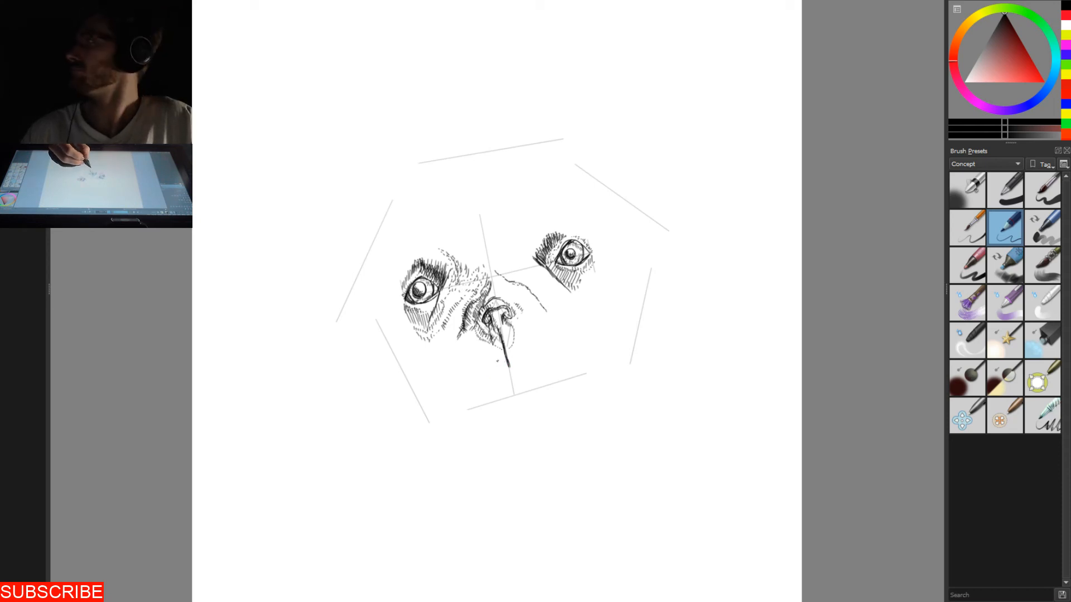
{"action": "left_click_drag", "start_coordinate": [508, 367], "coordinate": [497, 378]}
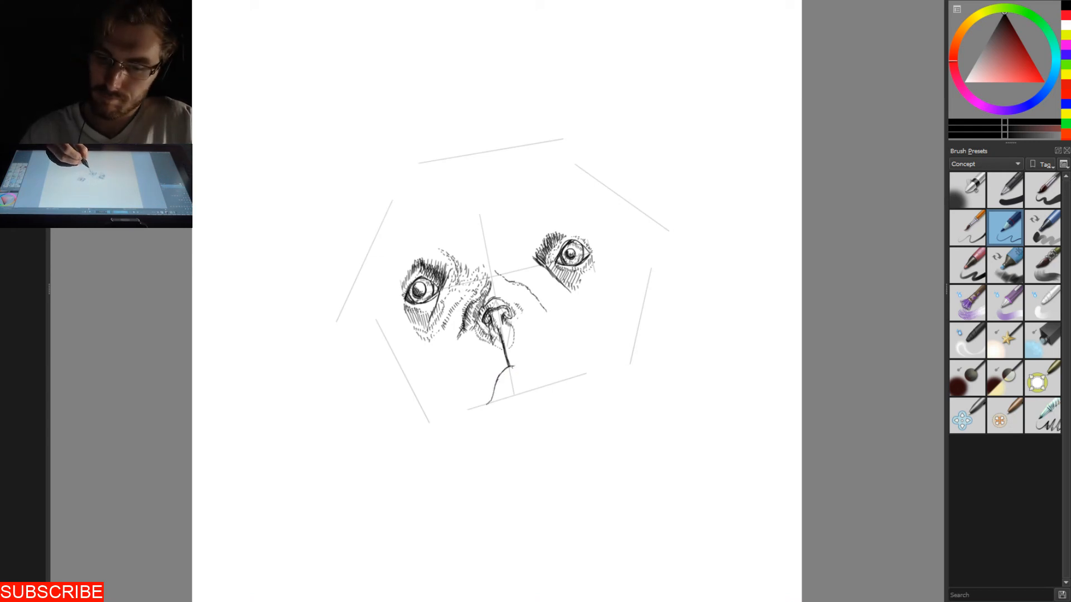
{"action": "left_click_drag", "start_coordinate": [517, 367], "coordinate": [553, 382]}
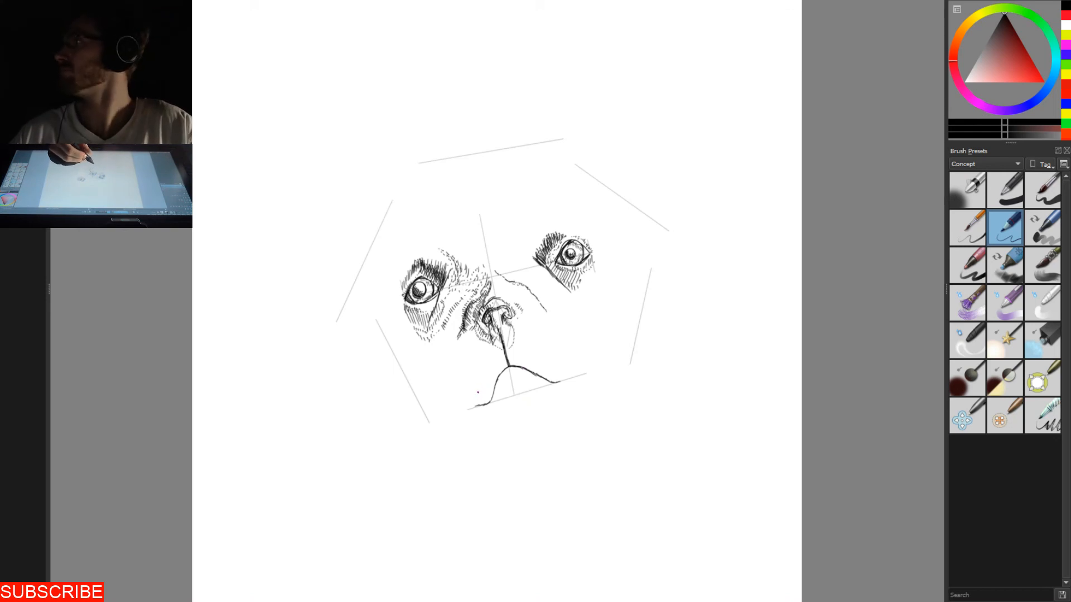
- Fill the area under the arched mouth line with vertical hatching, darkest along its left edge
{"action": "left_click_drag", "start_coordinate": [475, 406], "coordinate": [493, 400]}
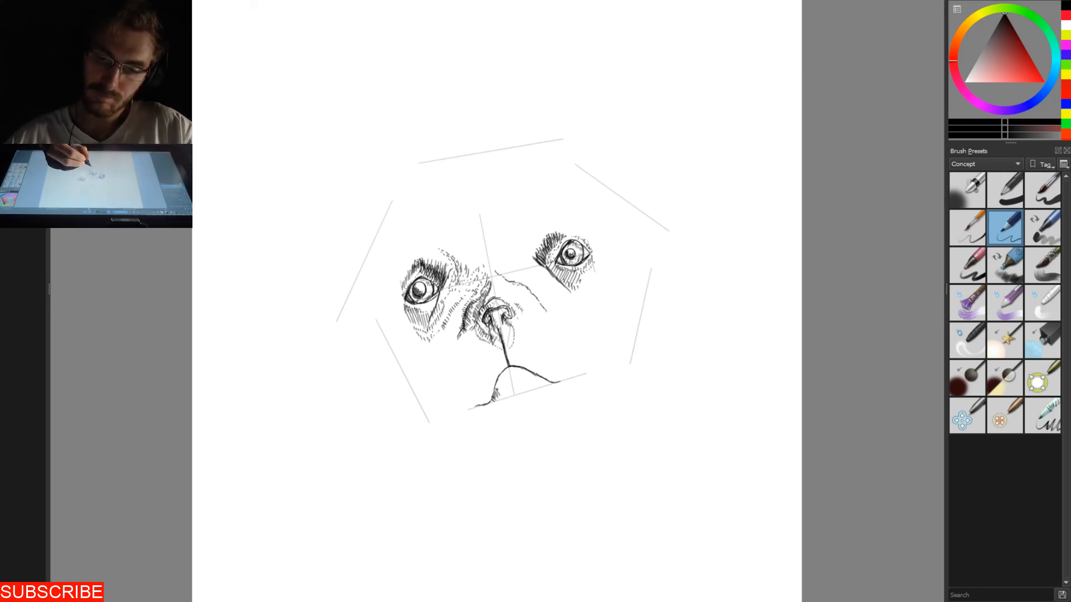
{"action": "left_click_drag", "start_coordinate": [497, 393], "coordinate": [508, 372]}
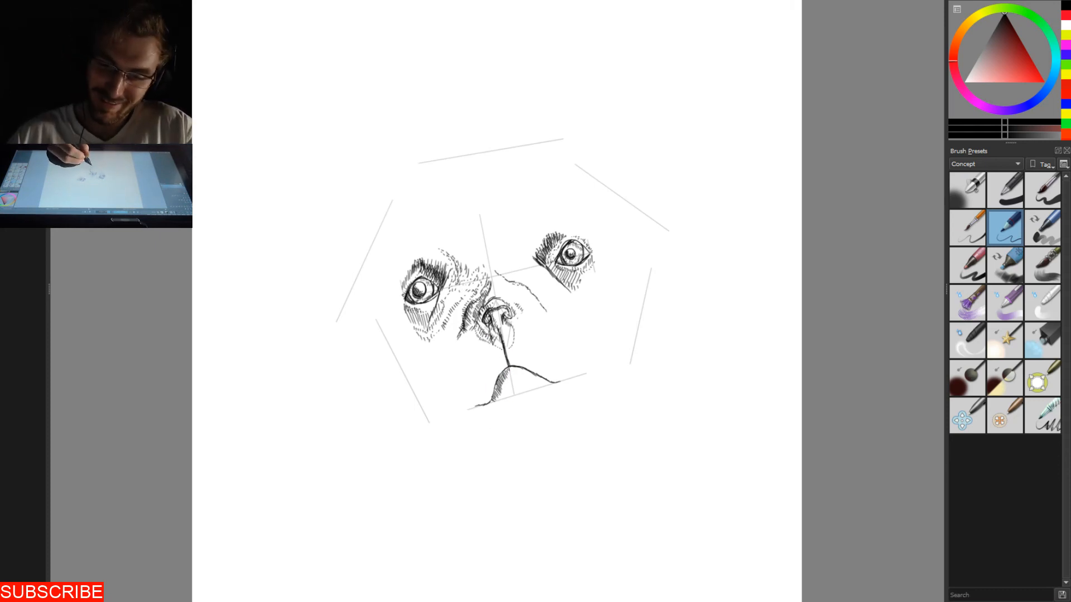
{"action": "left_click_drag", "start_coordinate": [503, 381], "coordinate": [503, 393]}
{"action": "mouse_move", "coordinate": [508, 373]}
{"action": "left_mouse_down"}
{"action": "mouse_move", "coordinate": [504, 395]}
{"action": "mouse_move", "coordinate": [511, 382]}
{"action": "mouse_move", "coordinate": [514, 393]}
{"action": "mouse_move", "coordinate": [536, 387]}
{"action": "left_mouse_up"}
{"action": "left_click_drag", "start_coordinate": [544, 377], "coordinate": [539, 387]}
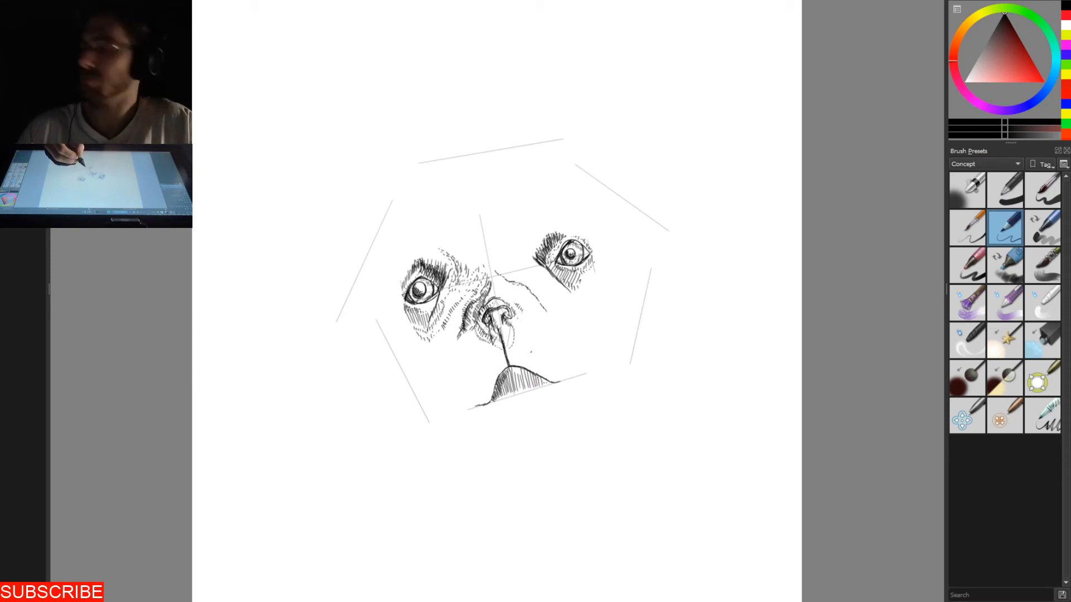
{"action": "left_click_drag", "start_coordinate": [539, 378], "coordinate": [528, 385]}
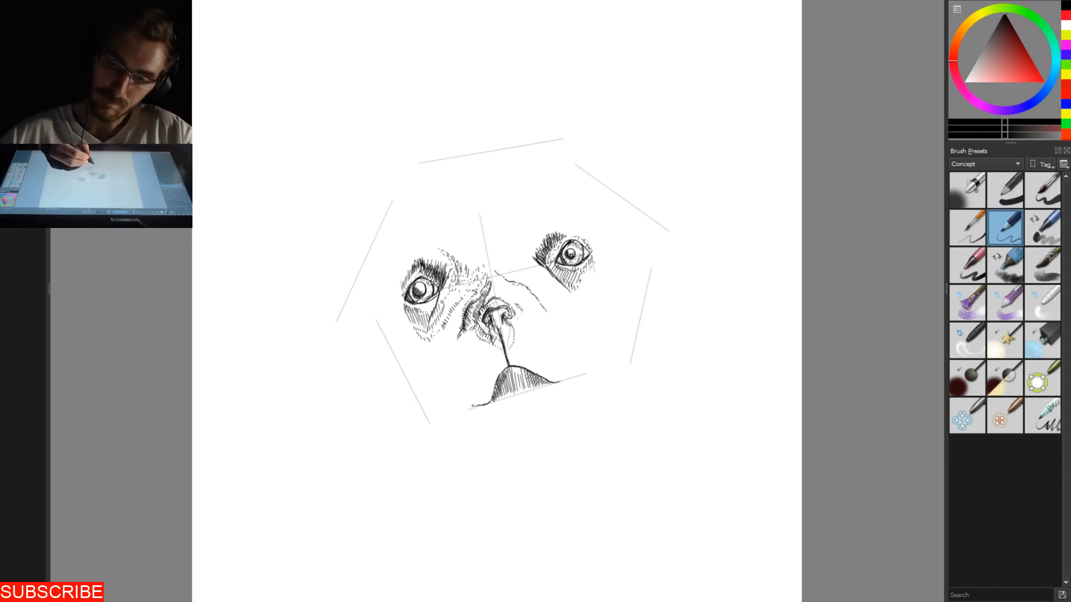
- Hatch a band of short strokes above the left half of the mouth line, up to its peak
{"action": "mouse_move", "coordinate": [483, 398]}
{"action": "left_mouse_down"}
{"action": "mouse_move", "coordinate": [479, 406]}
{"action": "mouse_move", "coordinate": [488, 386]}
{"action": "left_mouse_up"}
{"action": "left_click_drag", "start_coordinate": [495, 373], "coordinate": [491, 379]}
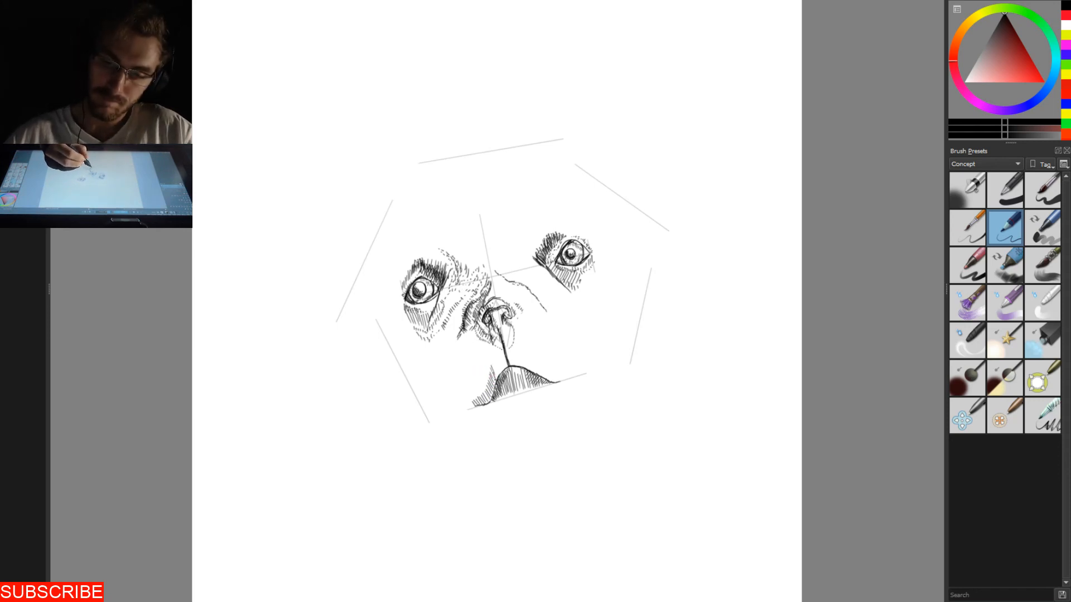
{"action": "left_click_drag", "start_coordinate": [500, 366], "coordinate": [495, 374]}
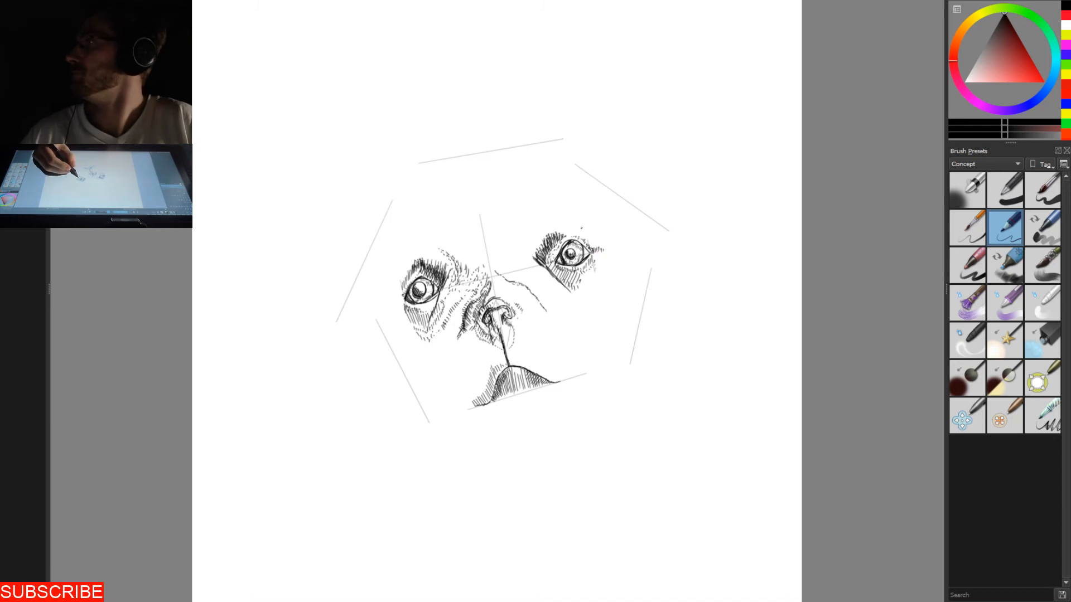
- Add short feathery strokes around the right eye's outer corner and along the outer edge of the shadow patch beneath it
{"action": "left_click_drag", "start_coordinate": [601, 259], "coordinate": [599, 269]}
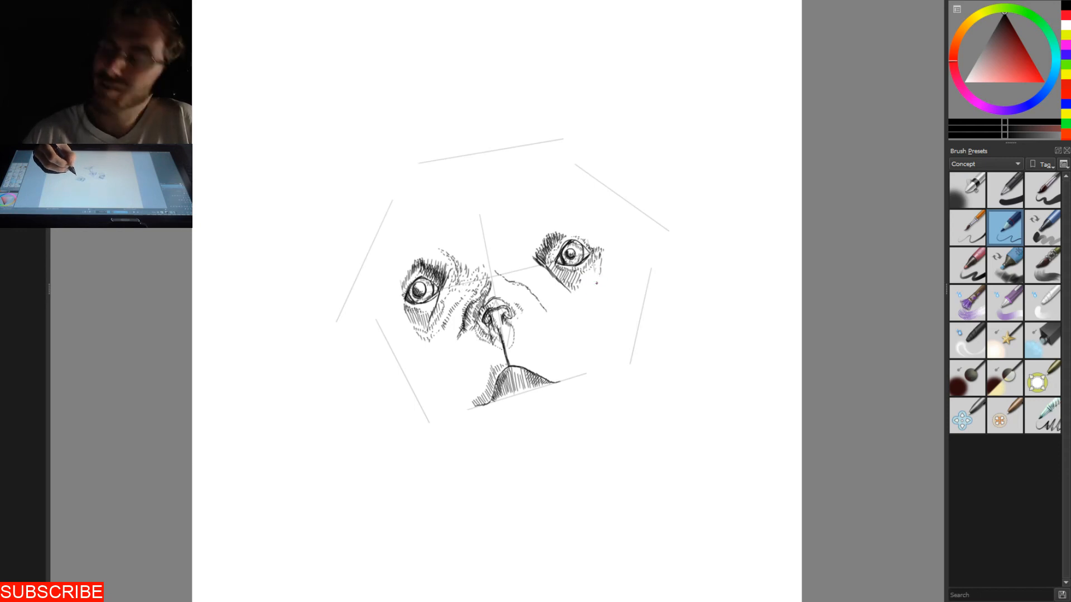
{"action": "left_click_drag", "start_coordinate": [571, 290], "coordinate": [579, 299]}
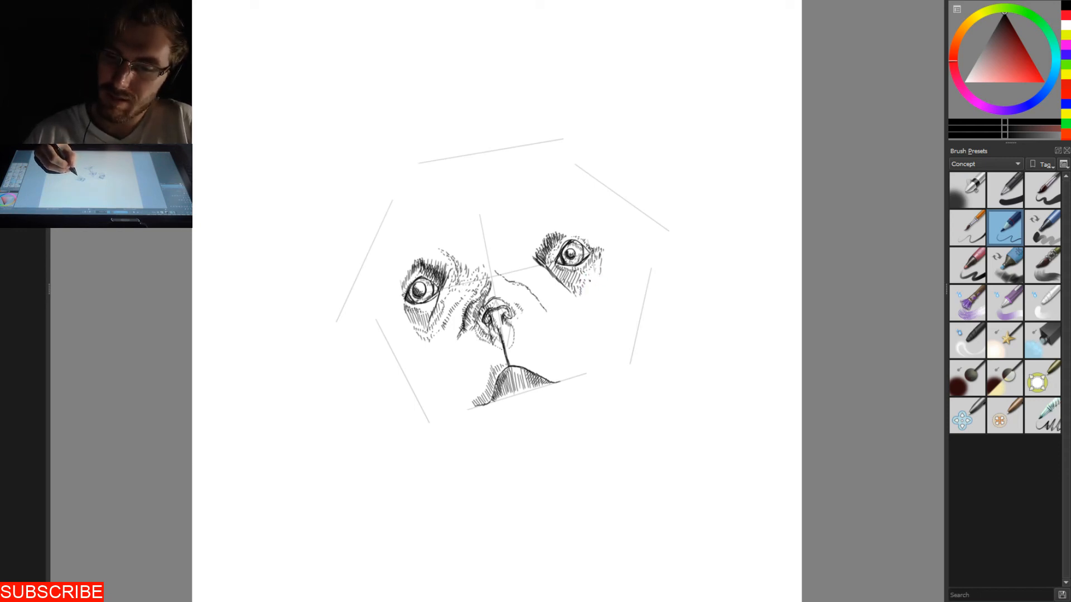
{"action": "left_click_drag", "start_coordinate": [586, 292], "coordinate": [595, 276]}
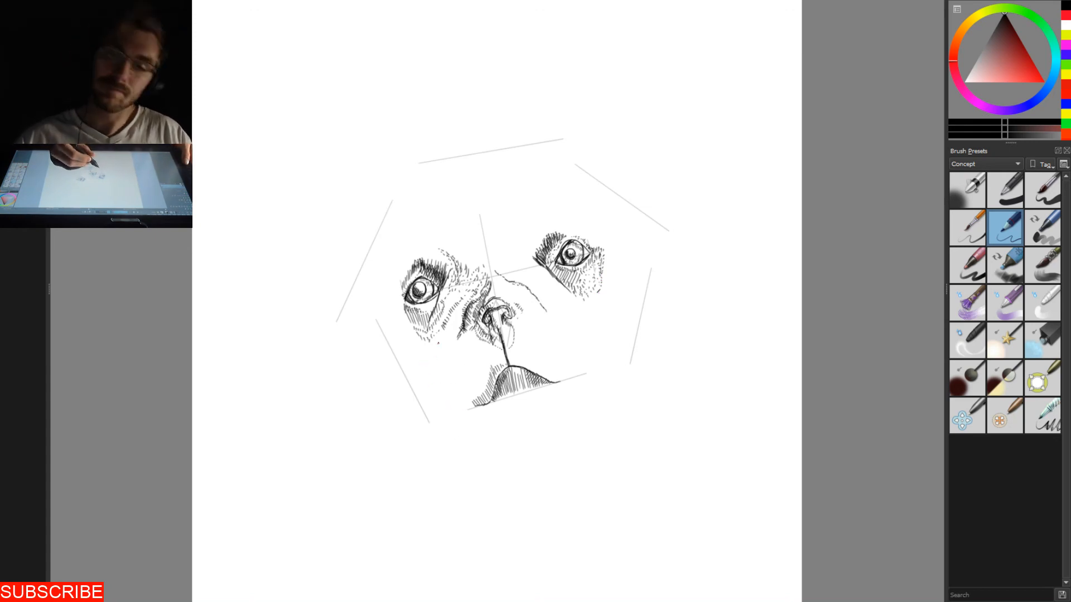
- Add short strokes beneath the left eye and sketch a dotted contour around its outer side and down the cheek to the left mouth corner
{"action": "left_click_drag", "start_coordinate": [401, 315], "coordinate": [404, 327]}
{"action": "left_click_drag", "start_coordinate": [408, 315], "coordinate": [411, 326]}
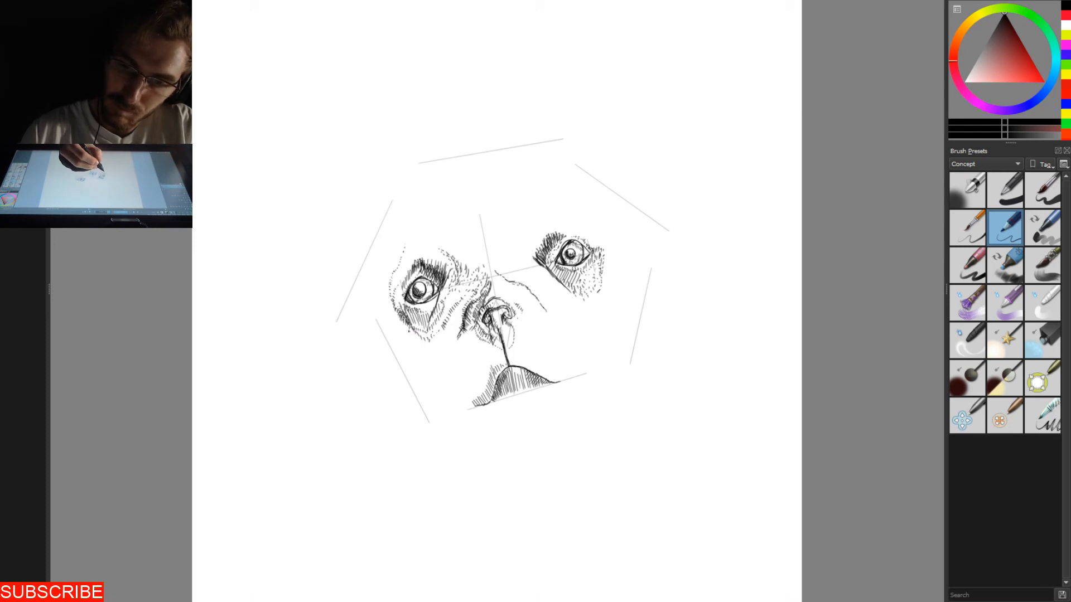
{"action": "left_click_drag", "start_coordinate": [415, 327], "coordinate": [415, 343]}
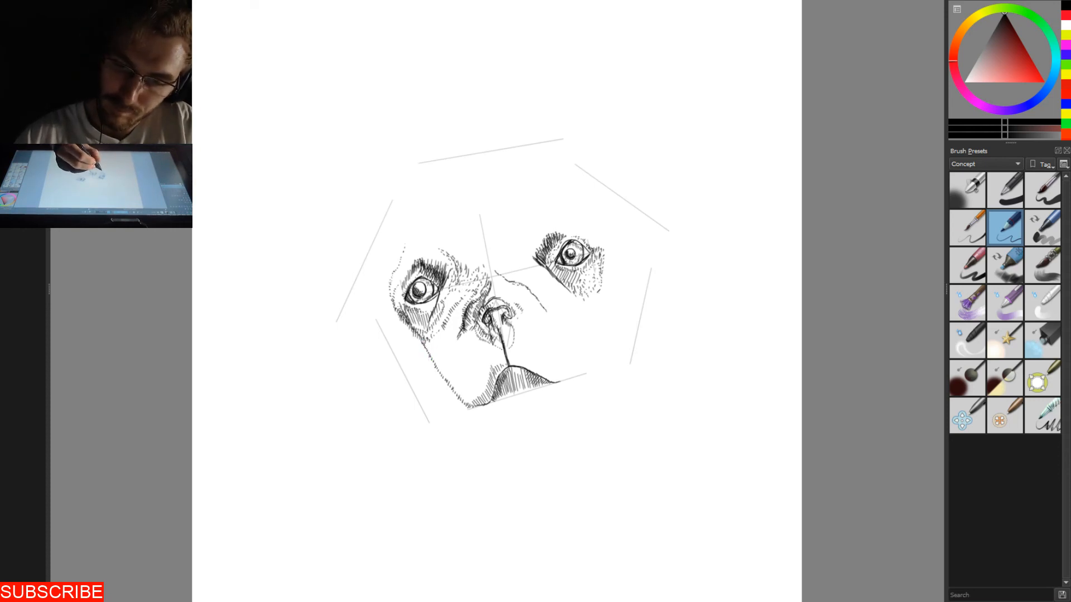
- Darken the shadow patch beneath the left eye with denser hatching, narrowing it to a point on the cheek contour
{"action": "left_click_drag", "start_coordinate": [433, 330], "coordinate": [427, 335]}
{"action": "left_click_drag", "start_coordinate": [434, 315], "coordinate": [430, 328]}
{"action": "mouse_move", "coordinate": [442, 290]}
{"action": "left_mouse_down"}
{"action": "mouse_move", "coordinate": [418, 346]}
{"action": "mouse_move", "coordinate": [419, 336]}
{"action": "left_mouse_up"}
{"action": "left_click_drag", "start_coordinate": [421, 325], "coordinate": [415, 334]}
{"action": "mouse_move", "coordinate": [417, 320]}
{"action": "left_mouse_down"}
{"action": "mouse_move", "coordinate": [412, 331]}
{"action": "mouse_move", "coordinate": [394, 306]}
{"action": "left_mouse_up"}
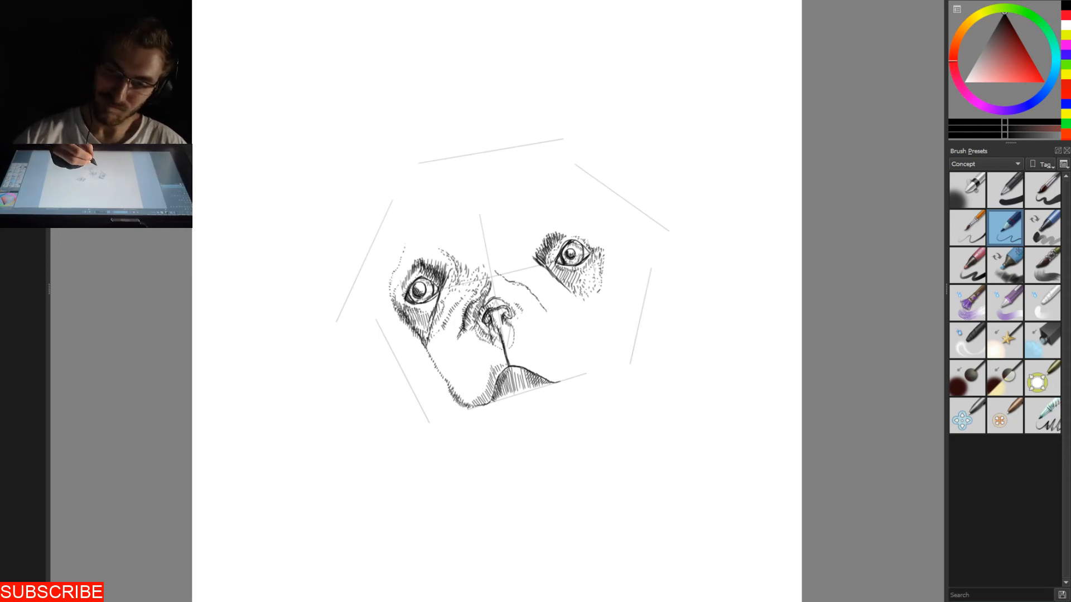
- Hatch the lower corner of the left jowl and extend the eye patch's shading along its outer edge and down the cheek contour
{"action": "left_click_drag", "start_coordinate": [466, 396], "coordinate": [468, 406]}
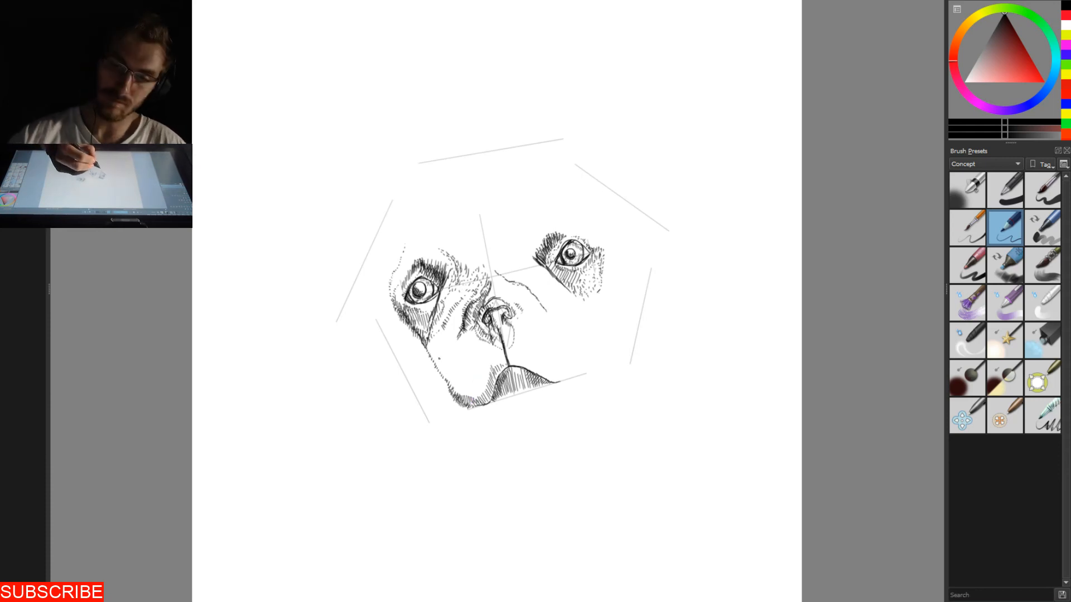
{"action": "left_click_drag", "start_coordinate": [427, 349], "coordinate": [433, 357]}
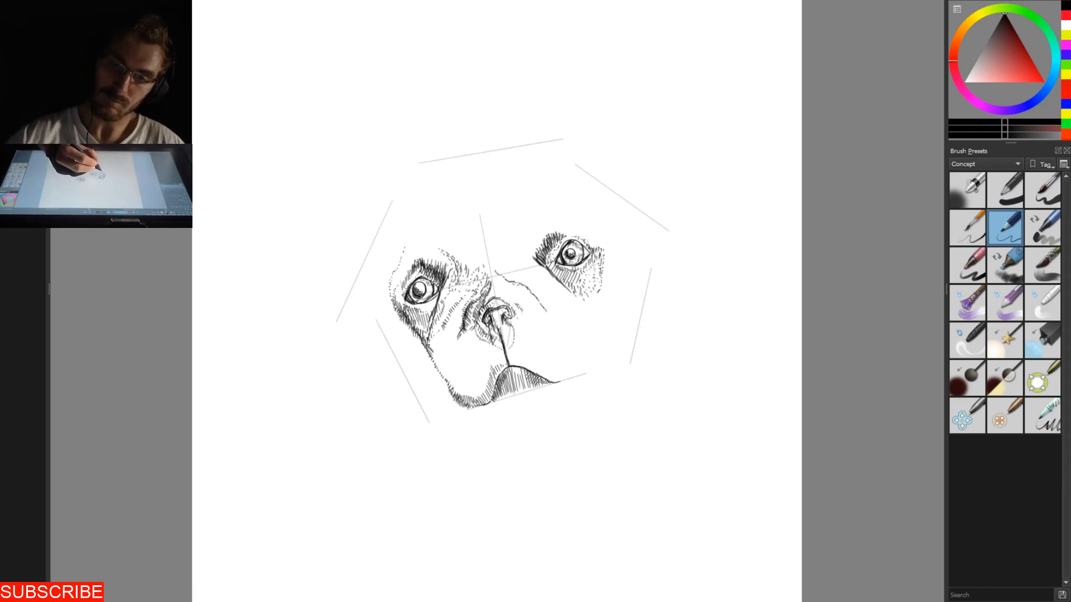
{"action": "left_click_drag", "start_coordinate": [441, 314], "coordinate": [439, 319]}
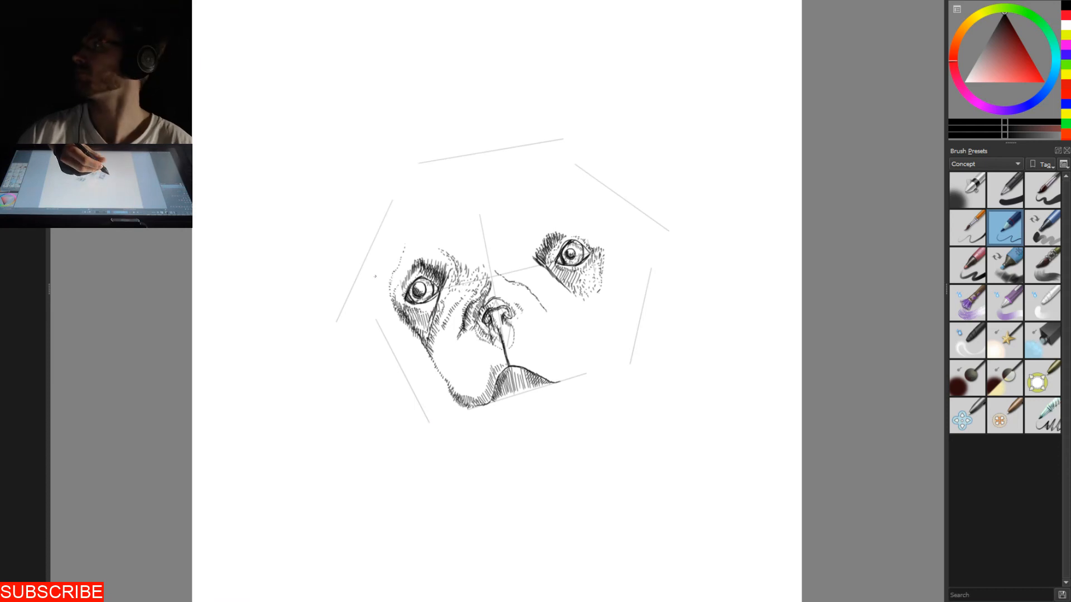
{"action": "left_click_drag", "start_coordinate": [397, 295], "coordinate": [395, 306]}
{"action": "mouse_move", "coordinate": [399, 292]}
{"action": "left_mouse_down"}
{"action": "mouse_move", "coordinate": [399, 307]}
{"action": "mouse_move", "coordinate": [398, 295]}
{"action": "left_mouse_up"}
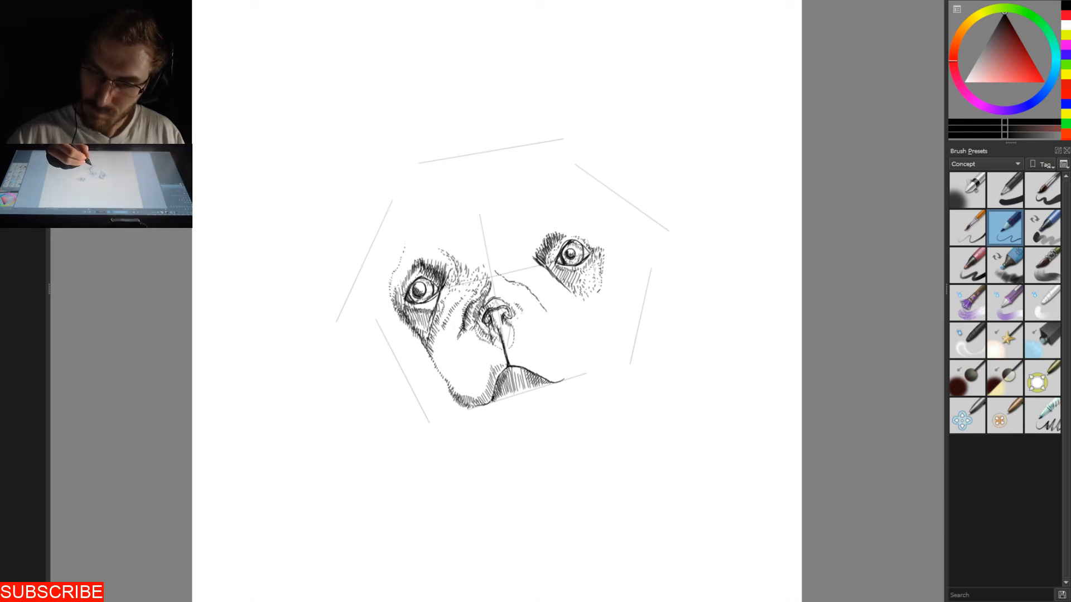
- Deepen the shading under the arched mouth line, with the densest hatching along its left side and base
{"action": "left_click_drag", "start_coordinate": [509, 367], "coordinate": [501, 377]}
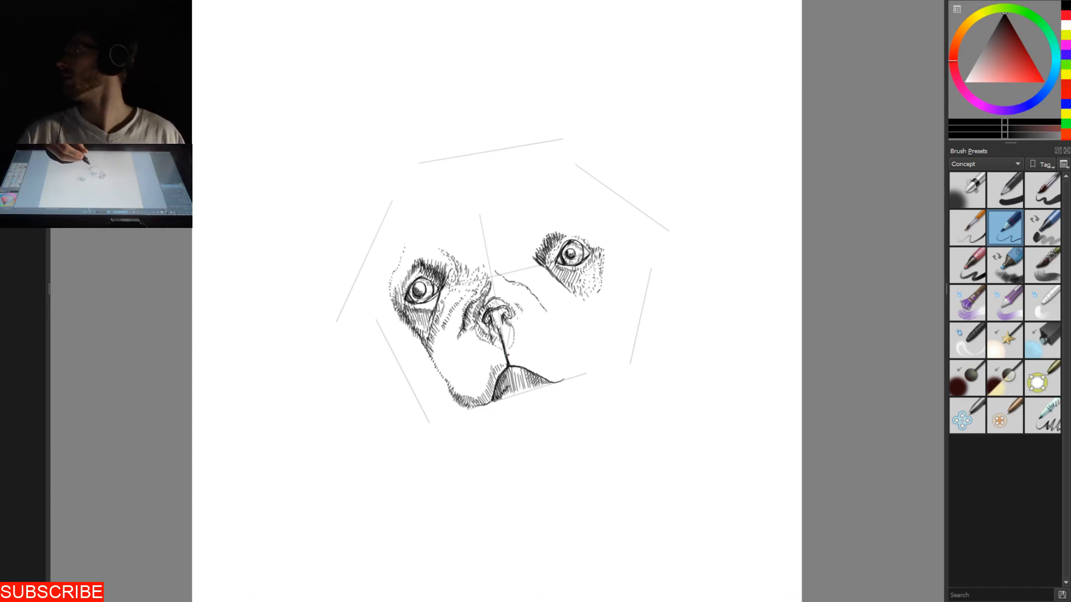
{"action": "left_click_drag", "start_coordinate": [503, 389], "coordinate": [495, 398]}
{"action": "mouse_move", "coordinate": [504, 386]}
{"action": "left_mouse_down"}
{"action": "mouse_move", "coordinate": [498, 397]}
{"action": "mouse_move", "coordinate": [522, 389]}
{"action": "left_mouse_up"}
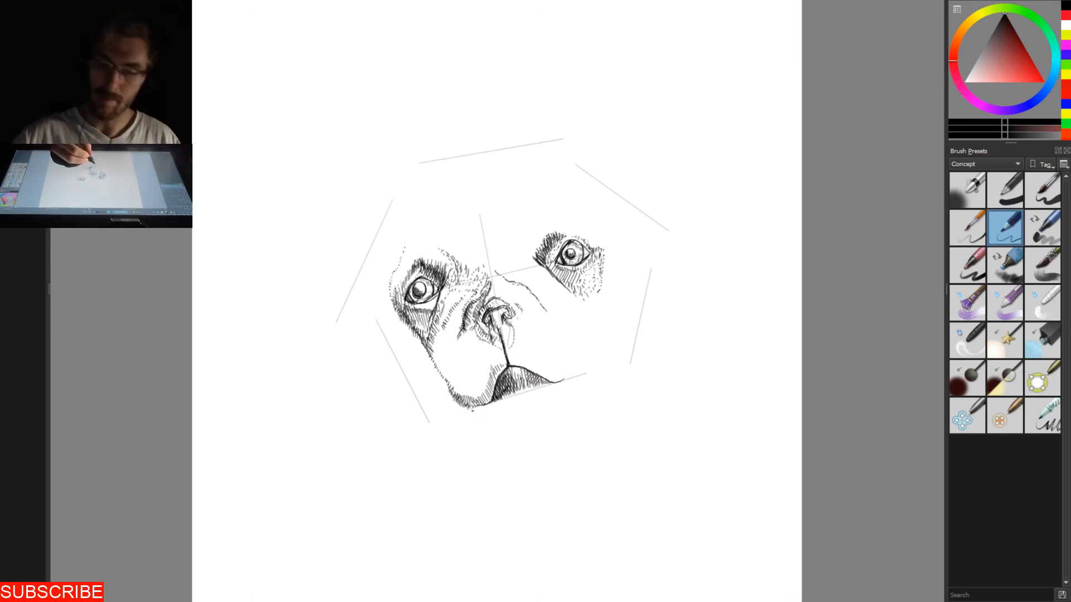
- Thicken and darken the rounded lower edge of the left jowl with short overlapping strokes
{"action": "left_click_drag", "start_coordinate": [457, 401], "coordinate": [461, 410]}
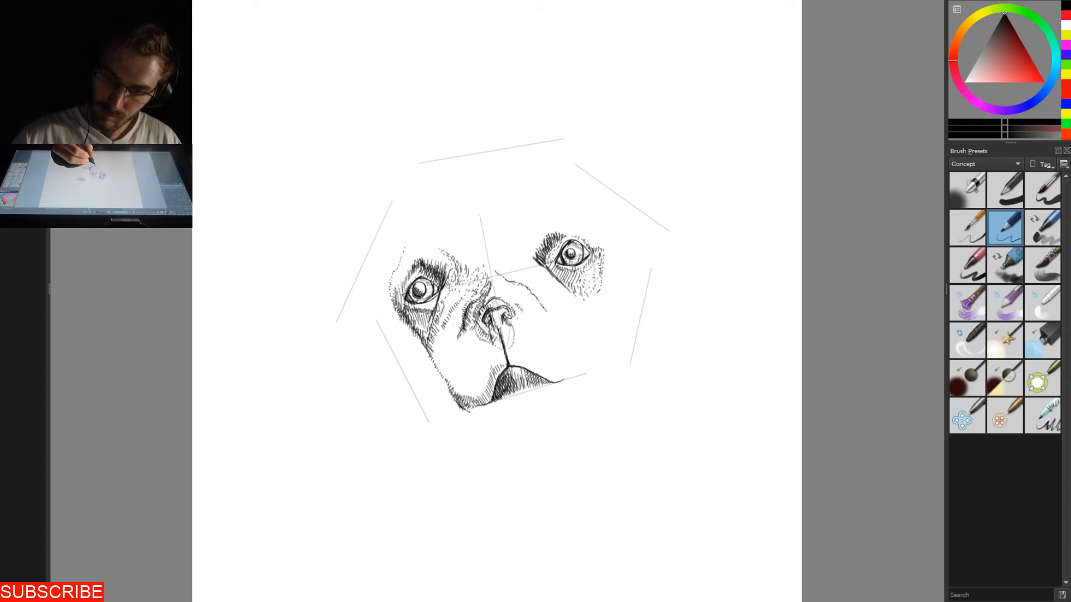
{"action": "left_click_drag", "start_coordinate": [470, 411], "coordinate": [482, 407]}
{"action": "mouse_move", "coordinate": [473, 410]}
{"action": "left_mouse_down"}
{"action": "mouse_move", "coordinate": [488, 406]}
{"action": "mouse_move", "coordinate": [478, 408]}
{"action": "left_mouse_up"}
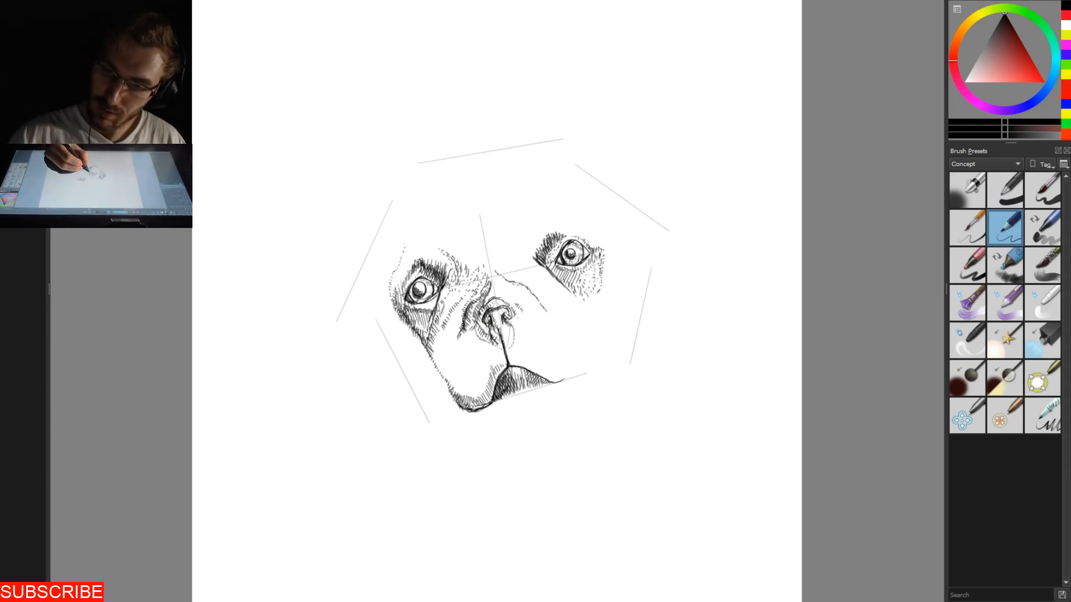
- Darken both nostrils and extend the right end of the mouth line upwards in a curve
{"action": "left_click_drag", "start_coordinate": [509, 310], "coordinate": [513, 321]}
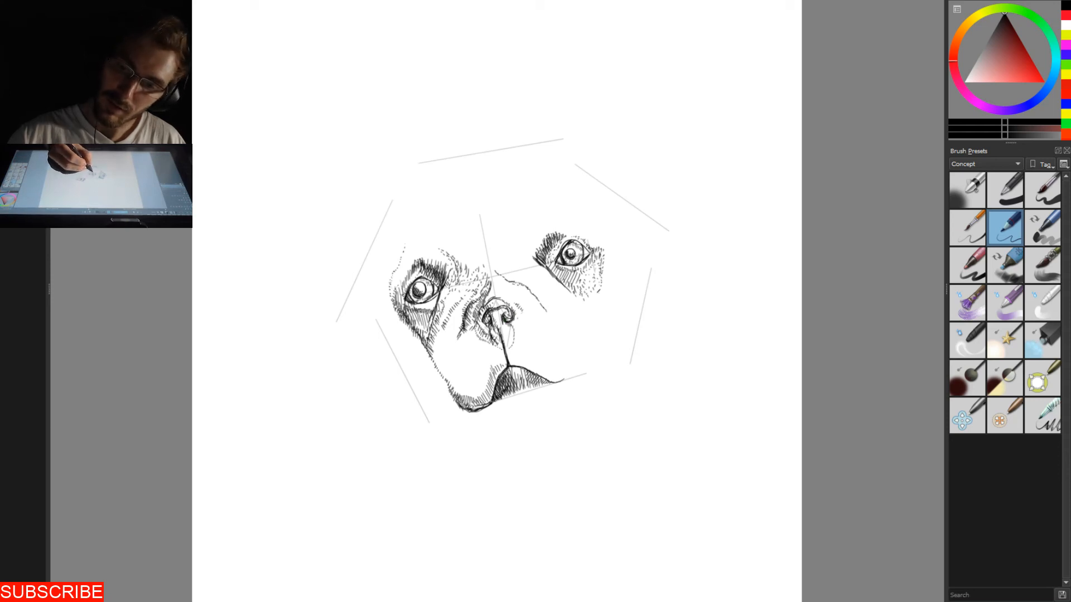
{"action": "left_click_drag", "start_coordinate": [483, 317], "coordinate": [487, 325]}
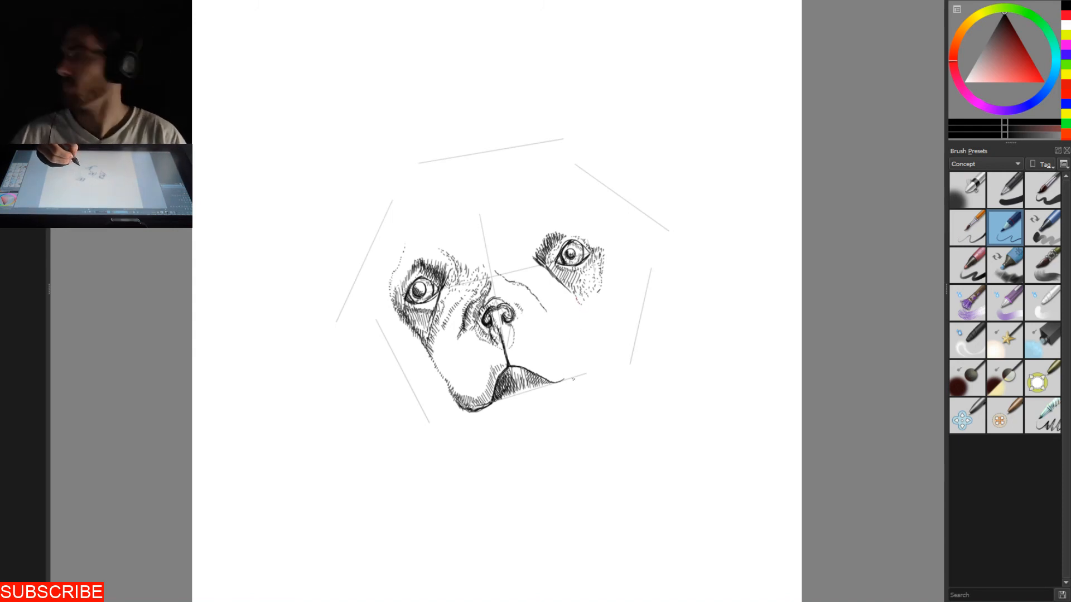
{"action": "mouse_move", "coordinate": [570, 374]}
{"action": "left_mouse_down"}
{"action": "mouse_move", "coordinate": [563, 382]}
{"action": "mouse_move", "coordinate": [582, 363]}
{"action": "left_mouse_up"}
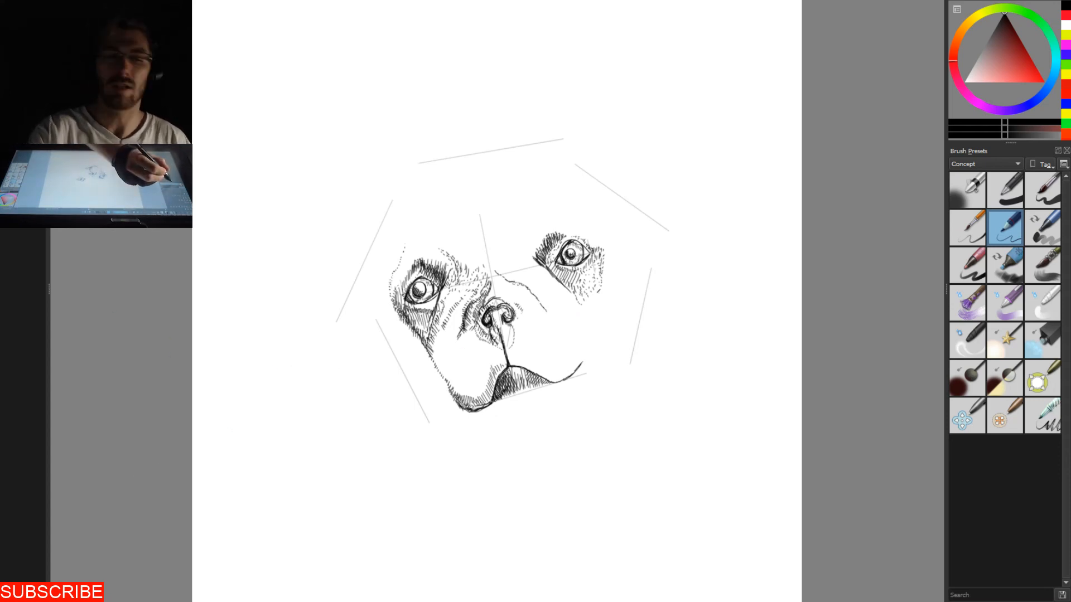
{"action": "mouse_move", "coordinate": [643, 151]}
{"action": "left_mouse_down"}
{"action": "mouse_move", "coordinate": [666, 169]}
{"action": "mouse_move", "coordinate": [667, 212]}
{"action": "left_mouse_up"}
{"action": "mouse_move", "coordinate": [668, 195]}
{"action": "left_mouse_down"}
{"action": "mouse_move", "coordinate": [668, 213]}
{"action": "mouse_move", "coordinate": [683, 208]}
{"action": "mouse_move", "coordinate": [642, 225]}
{"action": "left_mouse_up"}
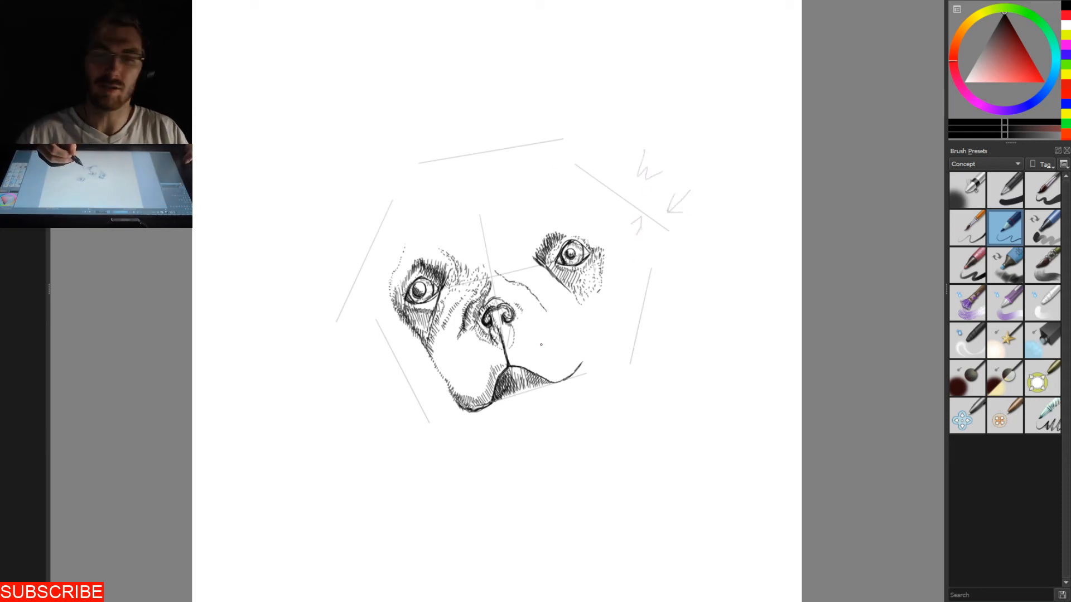
{"action": "key", "text": "ctrl+z"}
{"action": "key", "text": "ctrl+z"}
{"action": "key", "text": "ctrl+z"}
{"action": "key", "text": "ctrl+z"}
{"action": "key", "text": "ctrl+z"}
{"action": "key", "text": "ctrl+z"}
{"action": "key", "text": "ctrl+z"}
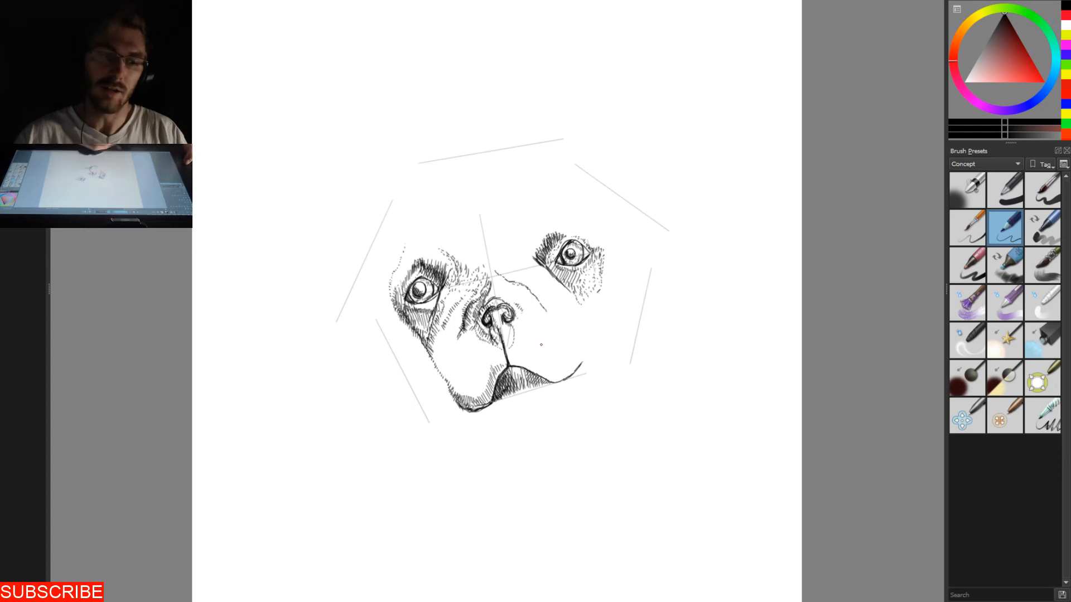
{"action": "mouse_move", "coordinate": [634, 230]}
{"action": "left_mouse_down"}
{"action": "mouse_move", "coordinate": [623, 261]}
{"action": "mouse_move", "coordinate": [606, 227]}
{"action": "left_mouse_up"}
{"action": "key", "text": "ctrl+z"}
{"action": "key", "text": "ctrl+z"}
{"action": "key", "text": "ctrl+z"}
{"action": "left_click_drag", "start_coordinate": [565, 187], "coordinate": [564, 218]}
{"action": "key", "text": "ctrl+z"}
{"action": "key", "text": "ctrl+z"}
{"action": "key", "text": "ctrl+z"}
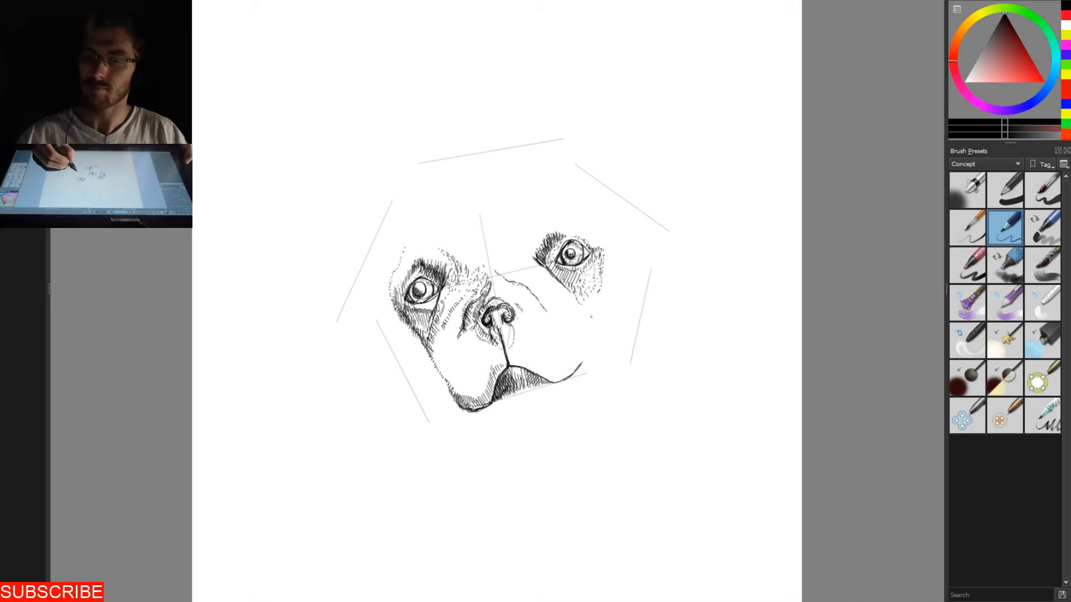
- Draw light guide curves for the pointed patch beneath the right eye, the right jowl's edge and the outer right cheek
{"action": "left_click_drag", "start_coordinate": [569, 291], "coordinate": [587, 318]}
{"action": "left_click_drag", "start_coordinate": [603, 275], "coordinate": [593, 321]}
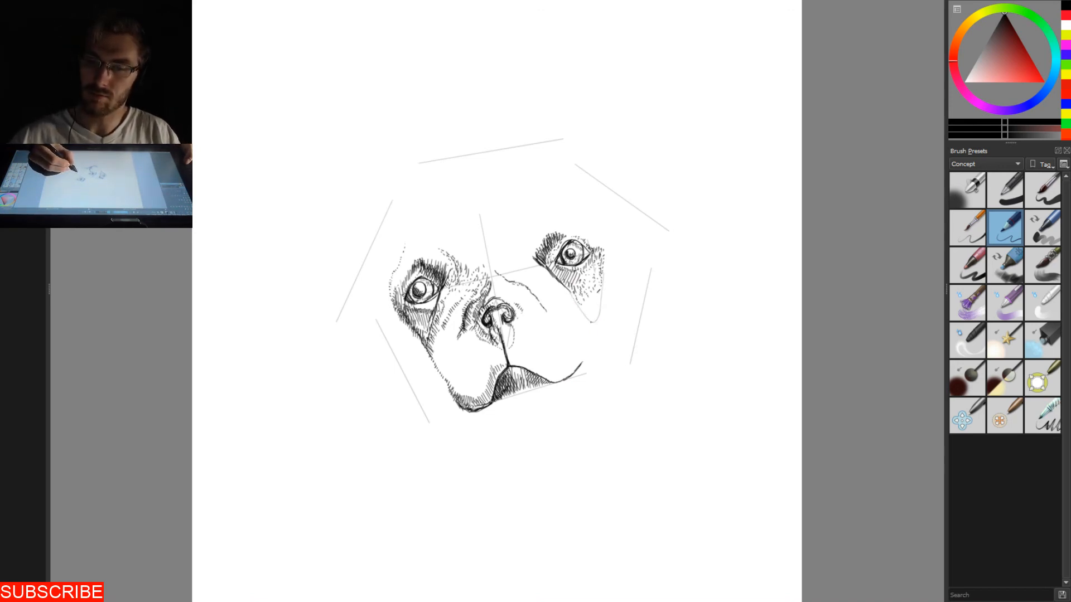
{"action": "left_click_drag", "start_coordinate": [582, 365], "coordinate": [594, 340]}
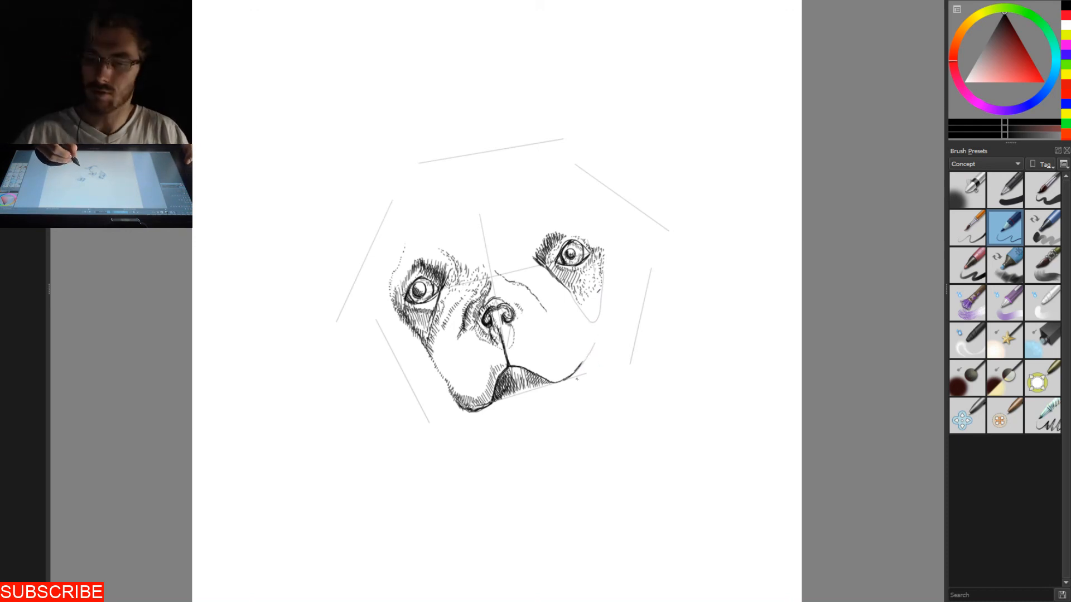
{"action": "mouse_move", "coordinate": [580, 382]}
{"action": "left_mouse_down"}
{"action": "mouse_move", "coordinate": [616, 331]}
{"action": "mouse_move", "coordinate": [619, 287]}
{"action": "mouse_move", "coordinate": [590, 374]}
{"action": "left_mouse_up"}
{"action": "key", "text": "ctrl+z"}
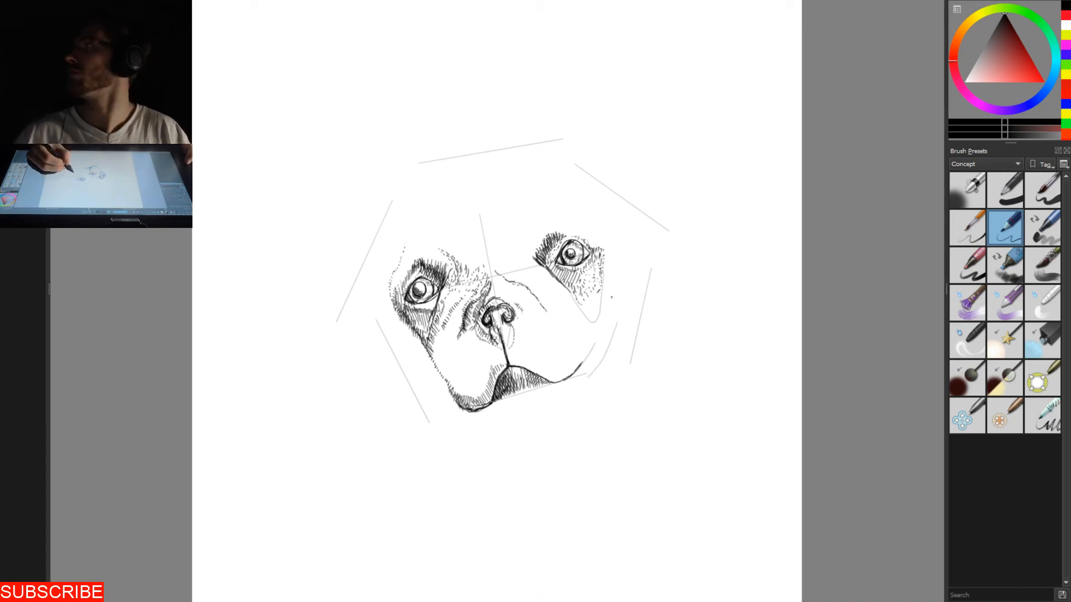
{"action": "left_click_drag", "start_coordinate": [615, 333], "coordinate": [635, 291]}
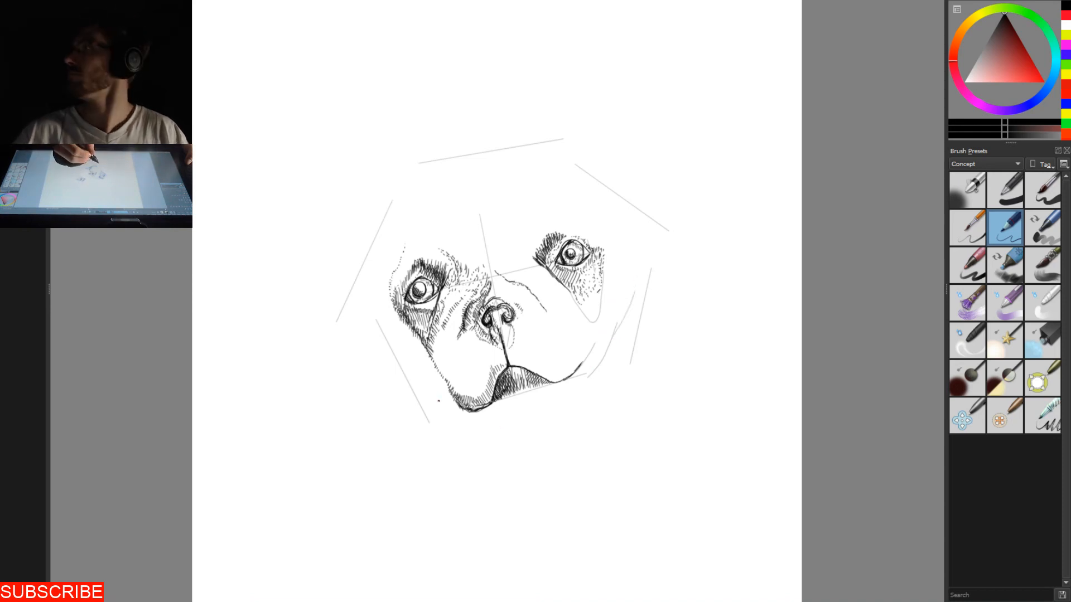
- Draw a light curved chin outline below the mouth and carry it up the left cheek to the left eye's outer side
{"action": "left_click_drag", "start_coordinate": [433, 395], "coordinate": [467, 416]}
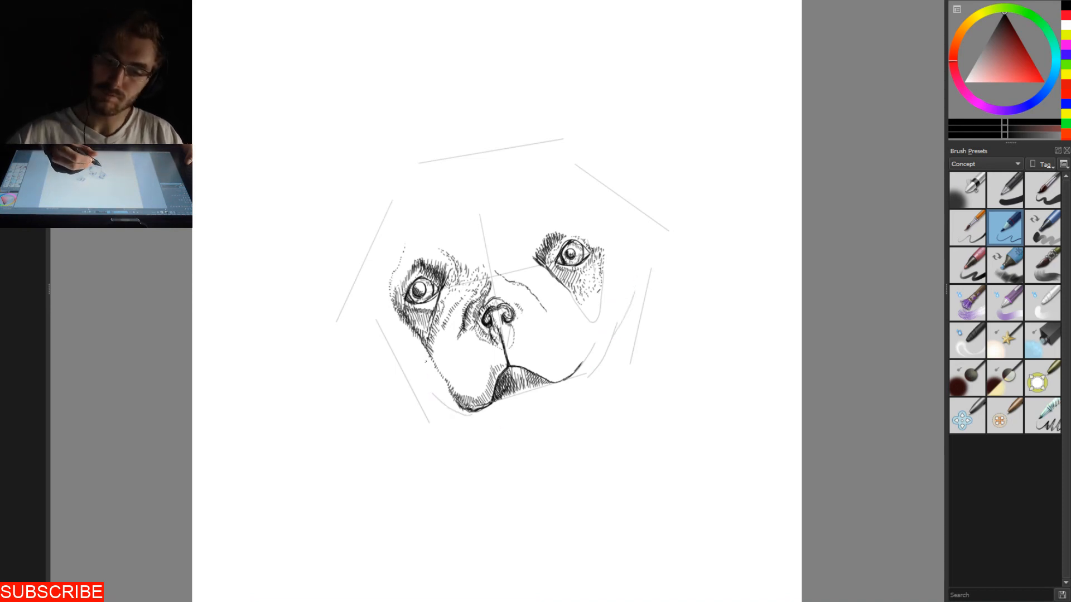
{"action": "key", "text": "ctrl+z"}
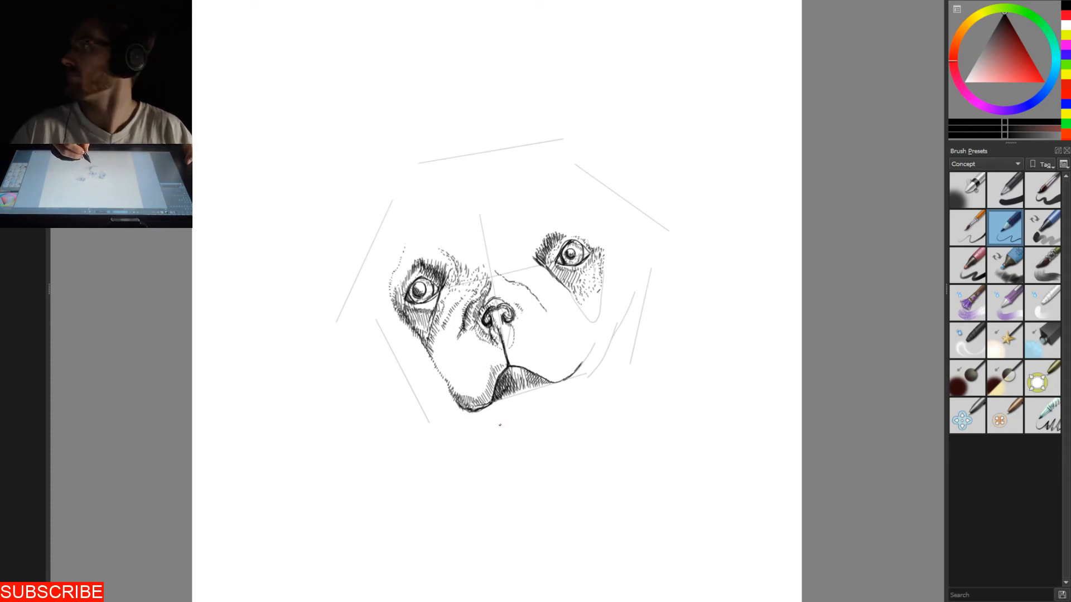
{"action": "left_click_drag", "start_coordinate": [500, 423], "coordinate": [572, 398]}
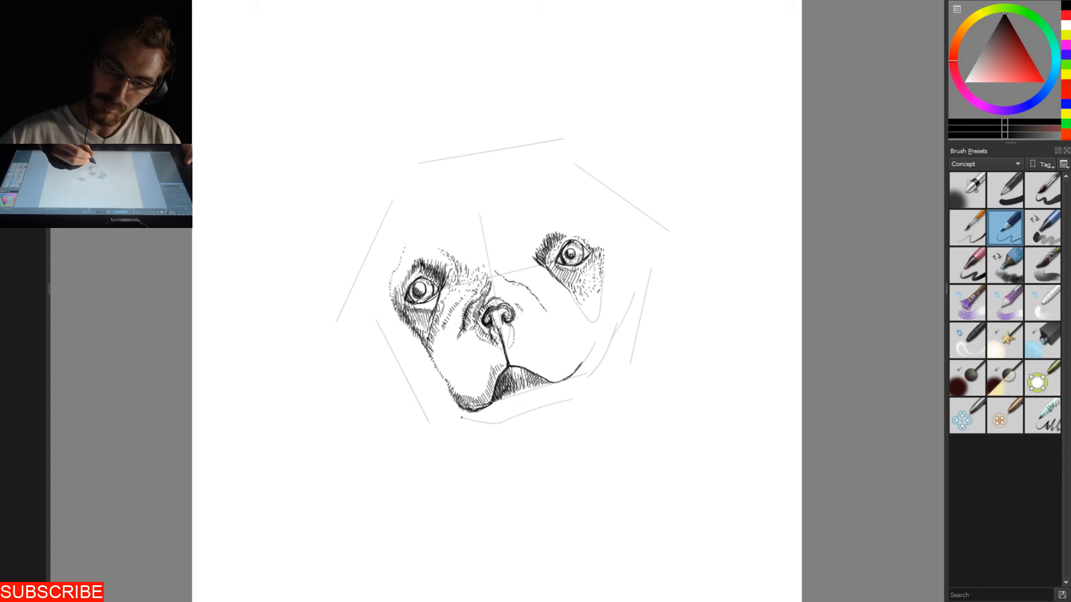
{"action": "left_click_drag", "start_coordinate": [499, 423], "coordinate": [461, 413]}
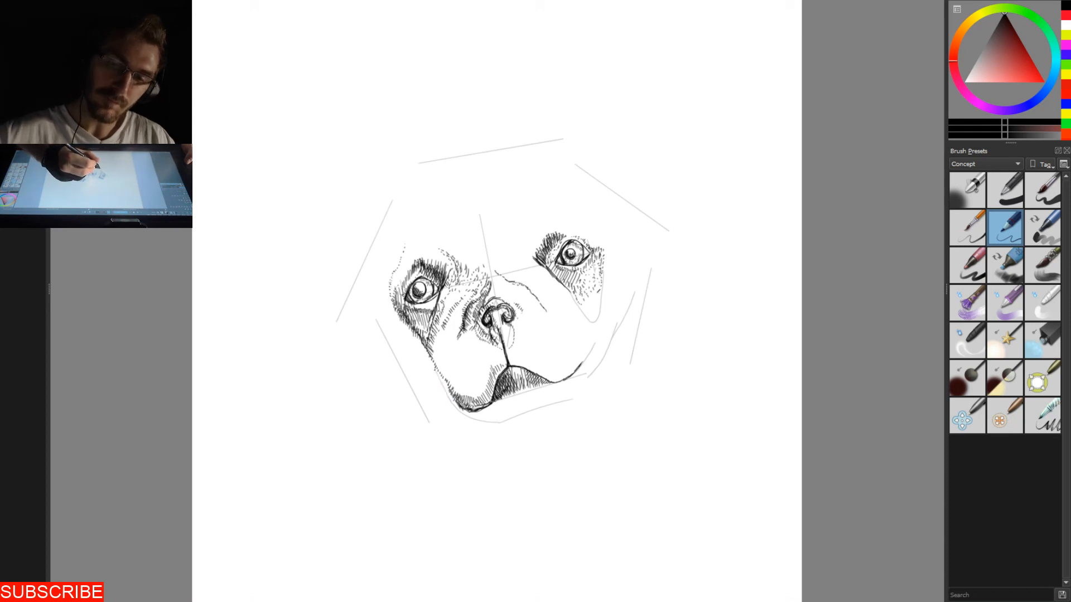
{"action": "left_click_drag", "start_coordinate": [392, 308], "coordinate": [398, 324]}
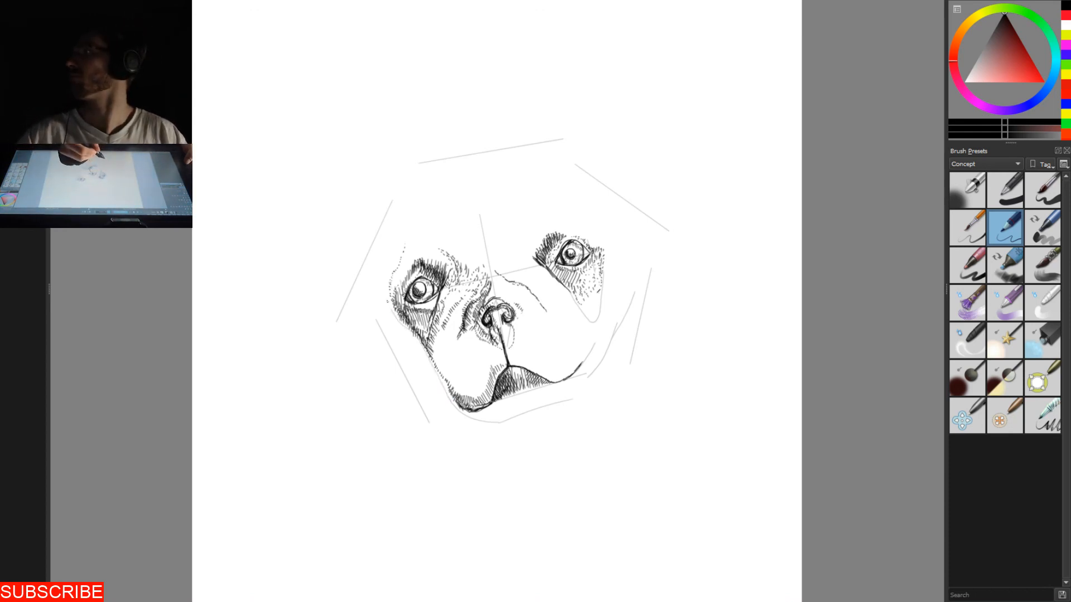
{"action": "mouse_move", "coordinate": [416, 338]}
{"action": "left_mouse_down"}
{"action": "mouse_move", "coordinate": [447, 395]}
{"action": "mouse_move", "coordinate": [497, 422]}
{"action": "left_mouse_up"}
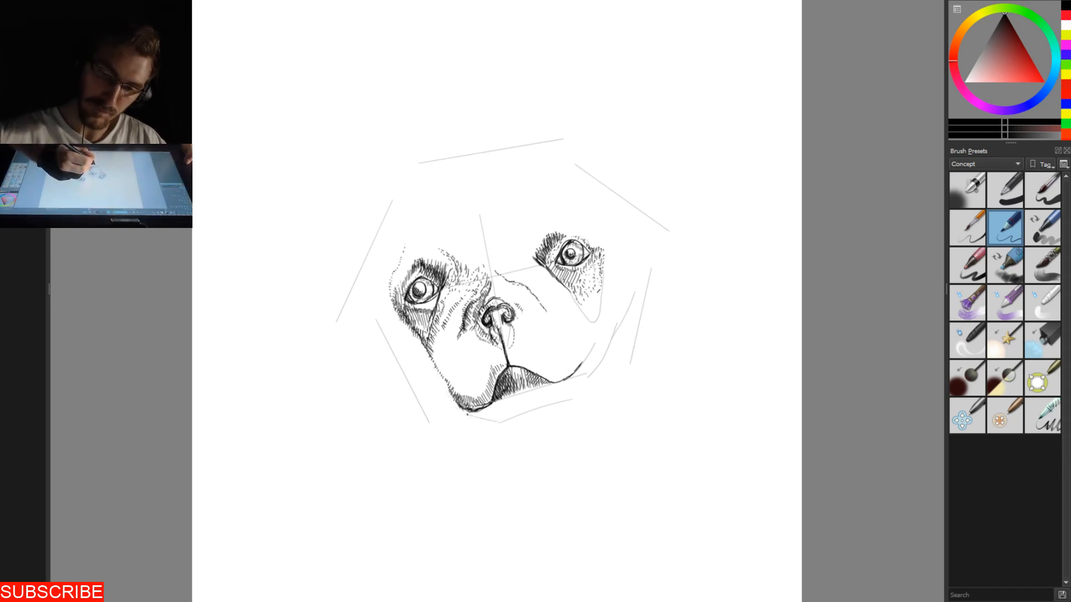
{"action": "left_click_drag", "start_coordinate": [492, 423], "coordinate": [464, 416]}
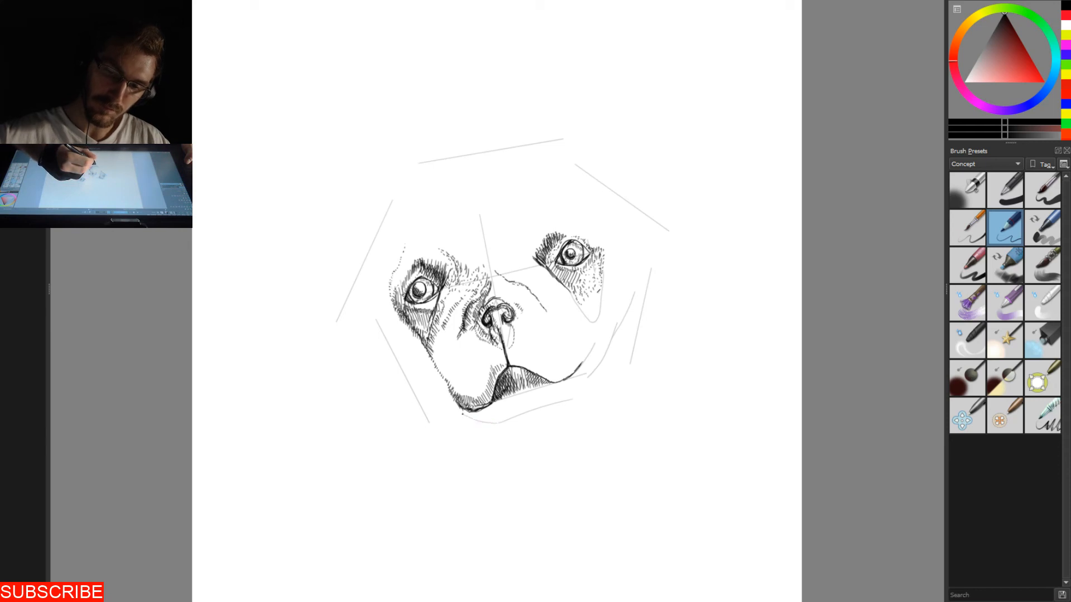
{"action": "left_click_drag", "start_coordinate": [422, 350], "coordinate": [387, 296]}
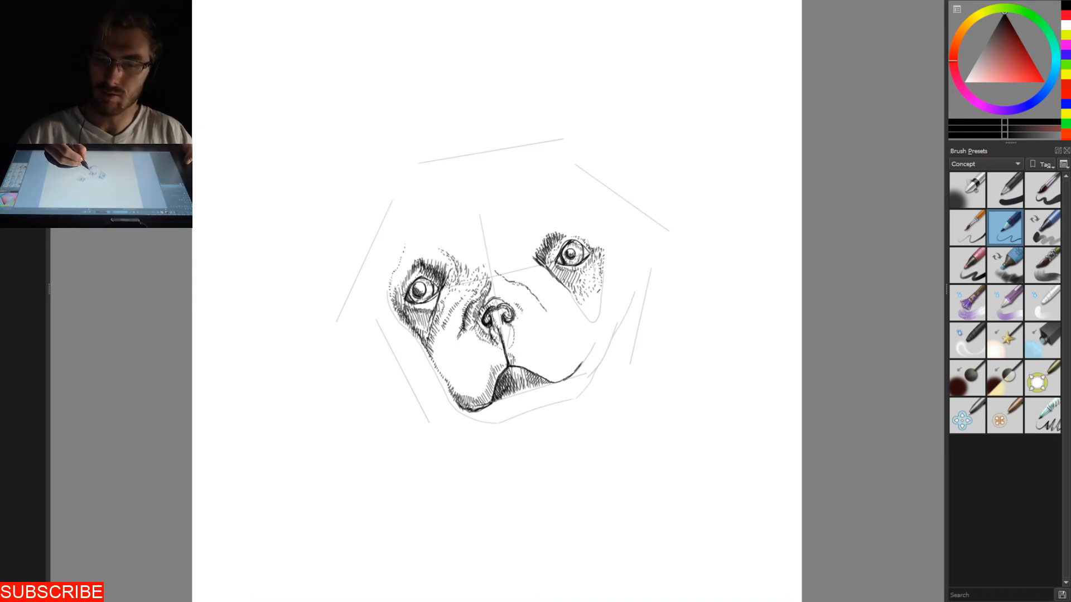
- Hatch a band of short strokes above the right half of the mouth line, from its peak to the right corner
{"action": "left_click_drag", "start_coordinate": [517, 357], "coordinate": [519, 366]}
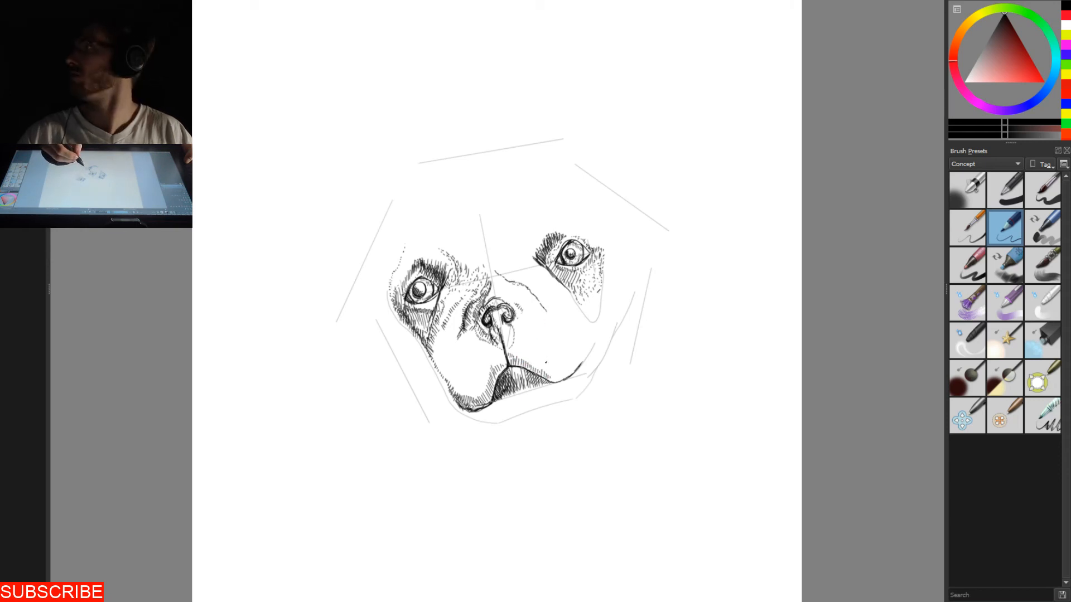
{"action": "mouse_move", "coordinate": [554, 375]}
{"action": "left_mouse_down"}
{"action": "mouse_move", "coordinate": [553, 385]}
{"action": "mouse_move", "coordinate": [563, 382]}
{"action": "left_mouse_up"}
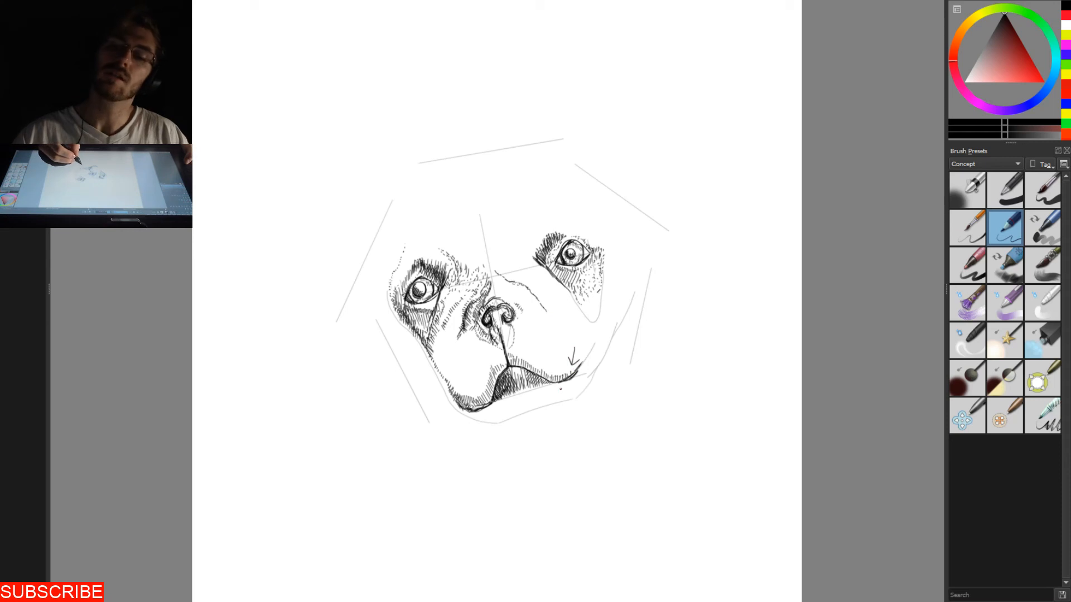
{"action": "left_click_drag", "start_coordinate": [569, 410], "coordinate": [569, 387]}
{"action": "left_click_drag", "start_coordinate": [569, 387], "coordinate": [575, 395]}
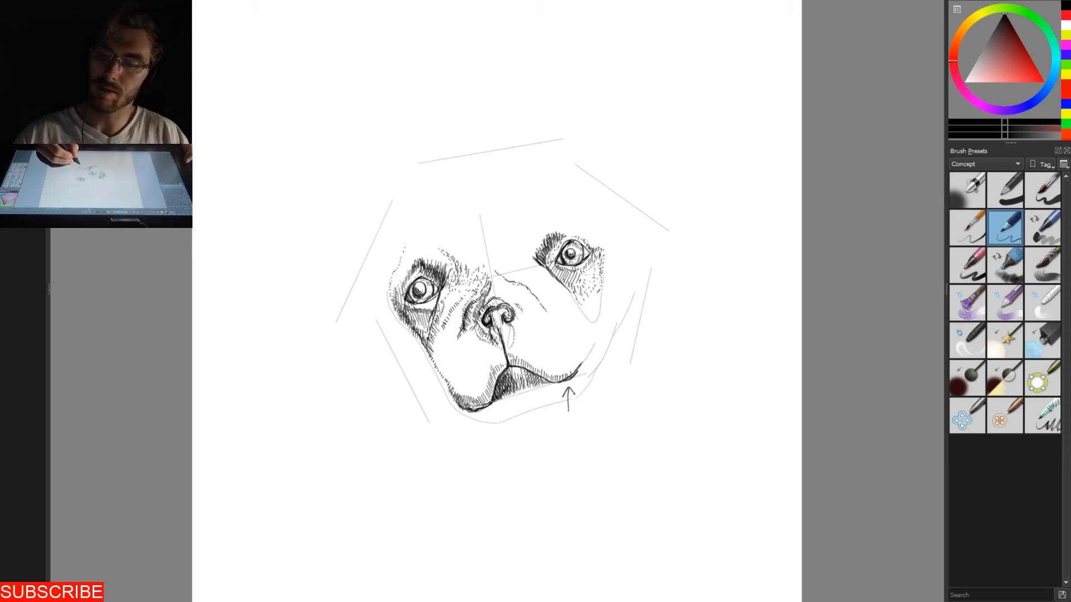
{"action": "left_click_drag", "start_coordinate": [647, 110], "coordinate": [618, 160]}
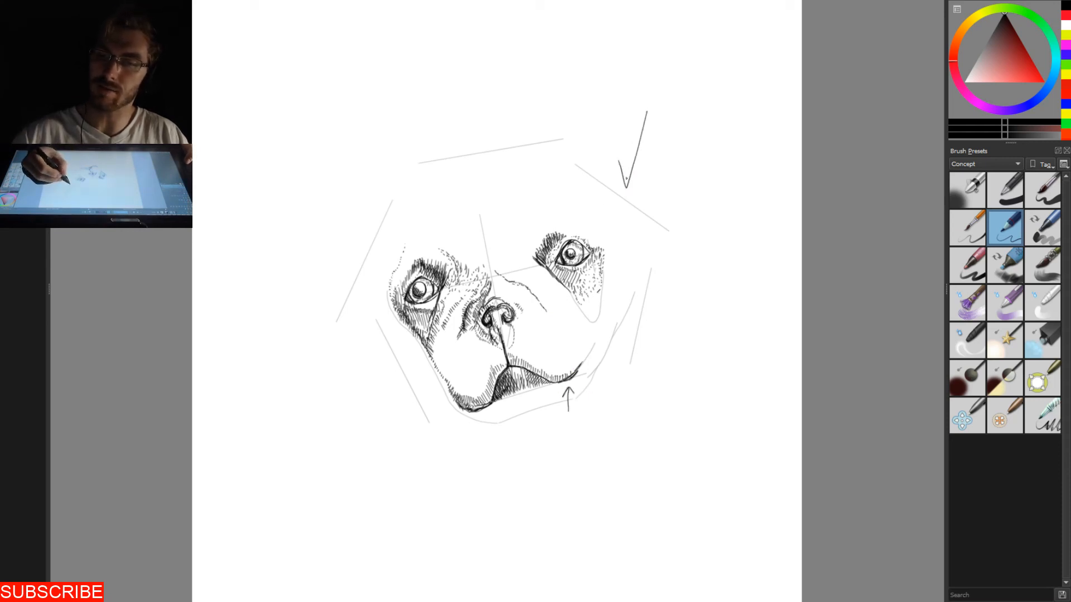
{"action": "key", "text": "ctrl+z"}
{"action": "key", "text": "ctrl+z"}
{"action": "key", "text": "ctrl+z"}
- Darken the right end of the mouth line and fill the chin below the mouth with near-vertical hatching down to its outline
{"action": "mouse_move", "coordinate": [569, 379]}
{"action": "left_mouse_down"}
{"action": "mouse_move", "coordinate": [580, 367]}
{"action": "mouse_move", "coordinate": [564, 380]}
{"action": "left_mouse_up"}
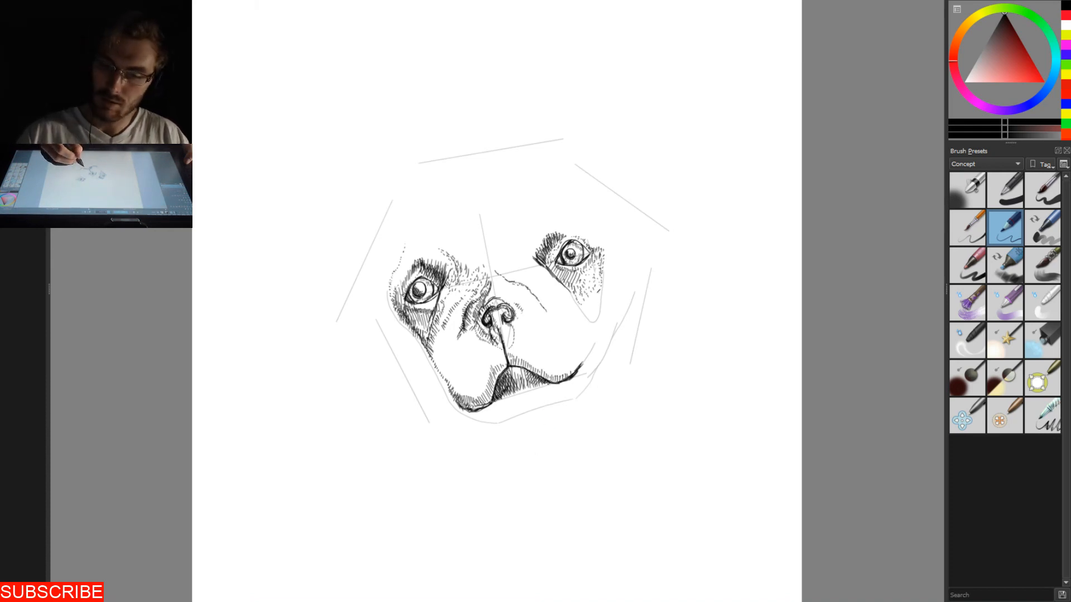
{"action": "left_click_drag", "start_coordinate": [465, 408], "coordinate": [478, 421]}
{"action": "mouse_move", "coordinate": [475, 411]}
{"action": "left_mouse_down"}
{"action": "mouse_move", "coordinate": [499, 422]}
{"action": "mouse_move", "coordinate": [523, 411]}
{"action": "mouse_move", "coordinate": [519, 394]}
{"action": "mouse_move", "coordinate": [563, 396]}
{"action": "left_mouse_up"}
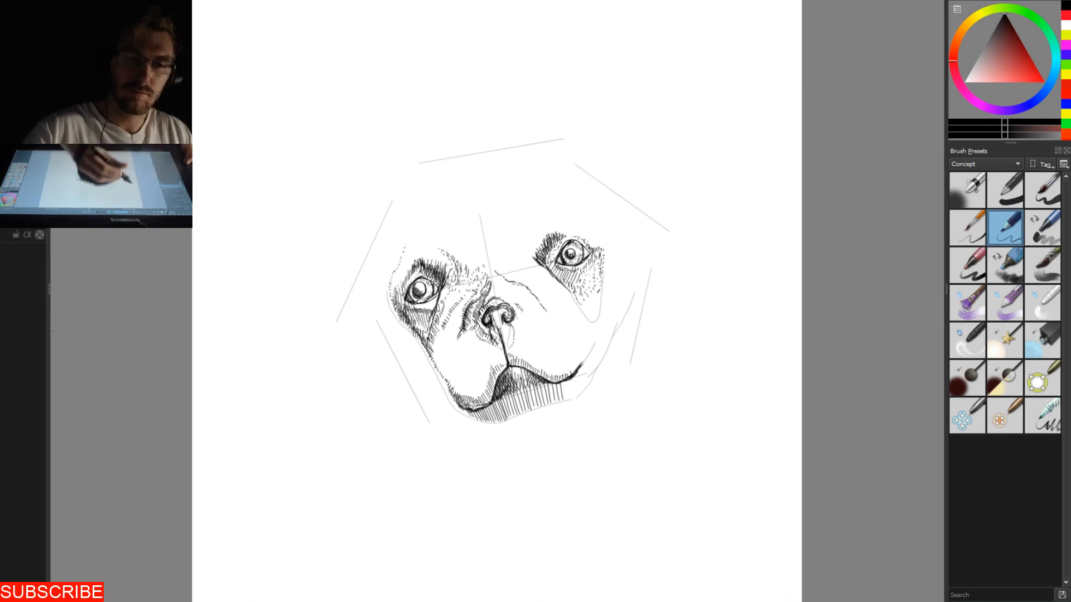
{"action": "mouse_move", "coordinate": [269, 159]}
{"action": "left_mouse_down"}
{"action": "mouse_move", "coordinate": [282, 113]}
{"action": "mouse_move", "coordinate": [292, 147]}
{"action": "mouse_move", "coordinate": [291, 120]}
{"action": "left_mouse_up"}
{"action": "key", "text": "ctrl+z"}
{"action": "key", "text": "ctrl+z"}
{"action": "key", "text": "ctrl+z"}
{"action": "mouse_move", "coordinate": [232, 190]}
{"action": "left_mouse_down"}
{"action": "mouse_move", "coordinate": [228, 167]}
{"action": "mouse_move", "coordinate": [252, 180]}
{"action": "mouse_move", "coordinate": [242, 170]}
{"action": "left_mouse_up"}
{"action": "left_click_drag", "start_coordinate": [253, 171], "coordinate": [261, 151]}
{"action": "left_click_drag", "start_coordinate": [271, 159], "coordinate": [266, 136]}
{"action": "left_click_drag", "start_coordinate": [262, 148], "coordinate": [273, 141]}
{"action": "left_click", "coordinate": [281, 140]}
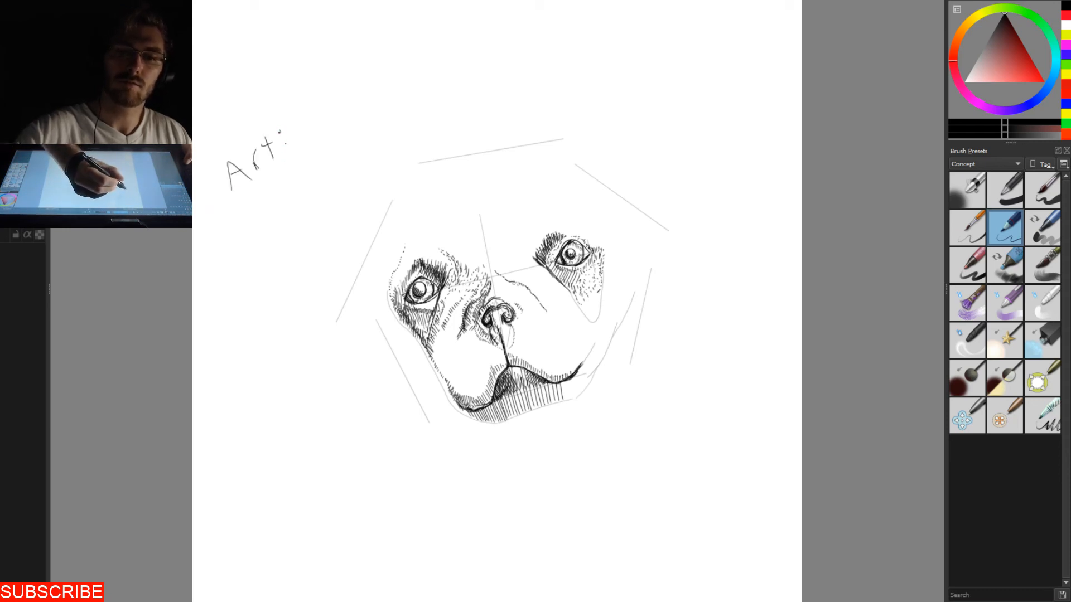
{"action": "key", "text": "ctrl+z"}
{"action": "key", "text": "ctrl+z"}
{"action": "key", "text": "ctrl+z"}
{"action": "key", "text": "ctrl+z"}
{"action": "key", "text": "ctrl+z"}
{"action": "key", "text": "ctrl+z"}
{"action": "key", "text": "ctrl+z"}
{"action": "key", "text": "ctrl+z"}
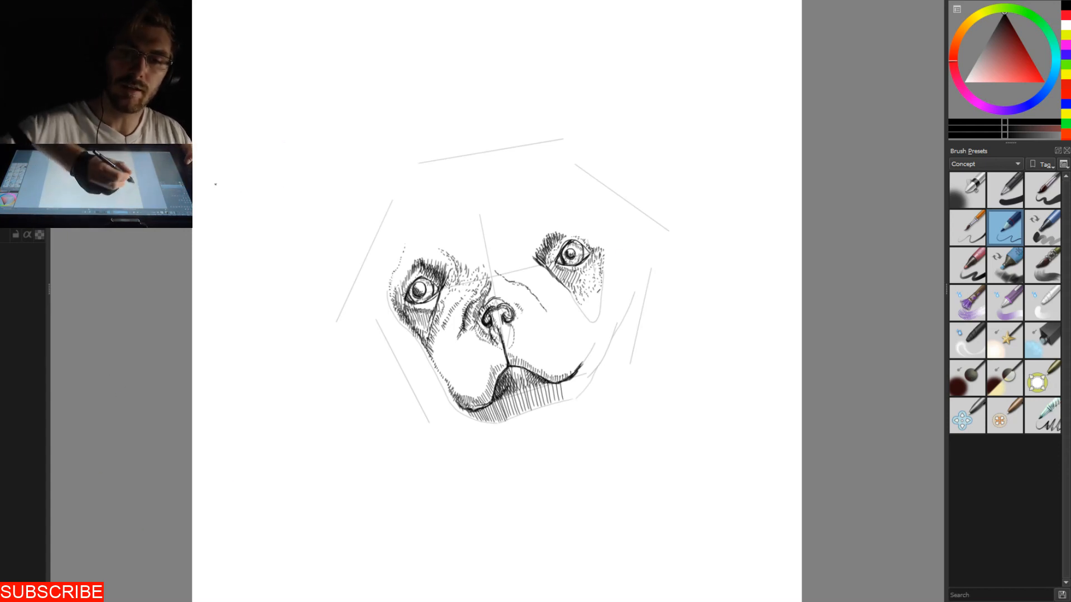
- Handwrite "Artist XP-Pen 22E pro" on two slanted lines in the blank area above and left of the dog's face, and erase the note
{"action": "mouse_move", "coordinate": [242, 157]}
{"action": "left_mouse_down"}
{"action": "mouse_move", "coordinate": [249, 134]}
{"action": "mouse_move", "coordinate": [257, 144]}
{"action": "left_mouse_up"}
{"action": "mouse_move", "coordinate": [254, 133]}
{"action": "left_mouse_down"}
{"action": "mouse_move", "coordinate": [275, 122]}
{"action": "mouse_move", "coordinate": [269, 112]}
{"action": "mouse_move", "coordinate": [281, 132]}
{"action": "mouse_move", "coordinate": [325, 83]}
{"action": "mouse_move", "coordinate": [345, 98]}
{"action": "left_mouse_up"}
{"action": "mouse_move", "coordinate": [363, 106]}
{"action": "left_mouse_down"}
{"action": "mouse_move", "coordinate": [357, 73]}
{"action": "mouse_move", "coordinate": [361, 81]}
{"action": "mouse_move", "coordinate": [394, 63]}
{"action": "mouse_move", "coordinate": [419, 67]}
{"action": "mouse_move", "coordinate": [426, 48]}
{"action": "mouse_move", "coordinate": [432, 58]}
{"action": "left_mouse_up"}
{"action": "mouse_move", "coordinate": [222, 218]}
{"action": "left_mouse_down"}
{"action": "mouse_move", "coordinate": [246, 233]}
{"action": "mouse_move", "coordinate": [271, 181]}
{"action": "mouse_move", "coordinate": [279, 202]}
{"action": "mouse_move", "coordinate": [295, 162]}
{"action": "mouse_move", "coordinate": [296, 177]}
{"action": "left_mouse_up"}
{"action": "mouse_move", "coordinate": [306, 166]}
{"action": "left_mouse_down"}
{"action": "mouse_move", "coordinate": [310, 174]}
{"action": "mouse_move", "coordinate": [310, 152]}
{"action": "left_mouse_up"}
{"action": "left_click_drag", "start_coordinate": [323, 151], "coordinate": [325, 153]}
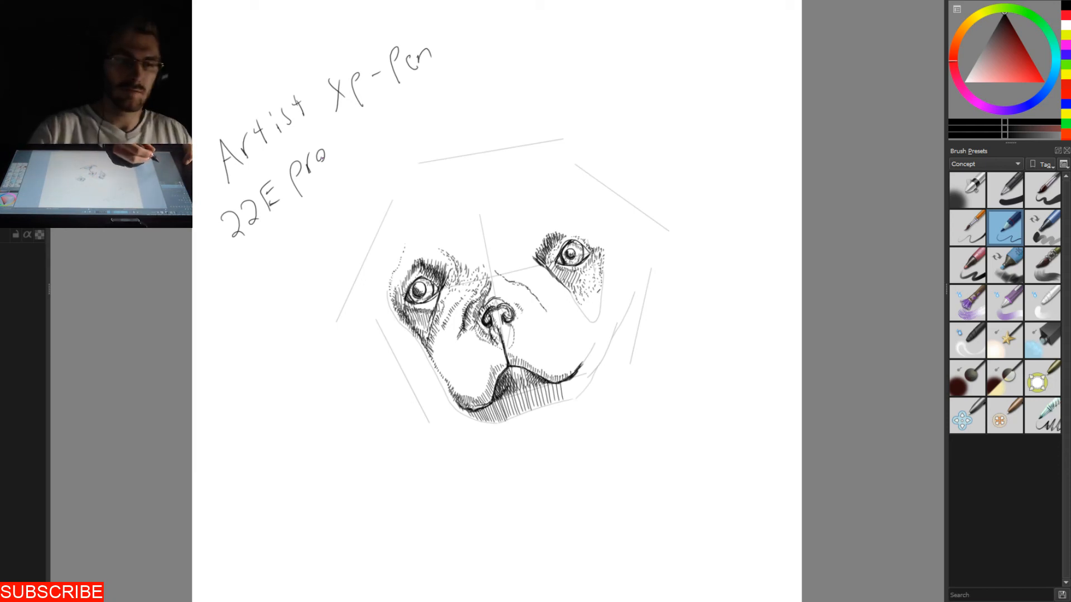
{"action": "key", "text": "shift+Delete"}
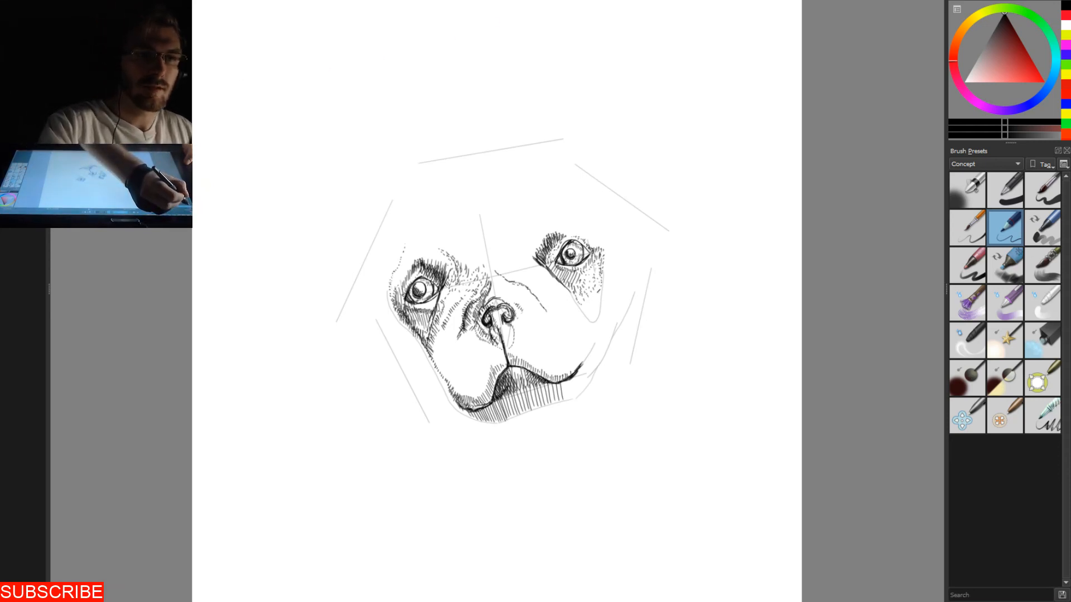
- Save the drawing as a Krita document named puglet in the People to Digital folder
{"action": "key", "text": "ctrl+shift+s"}
{"action": "type", "text": "puglet"}
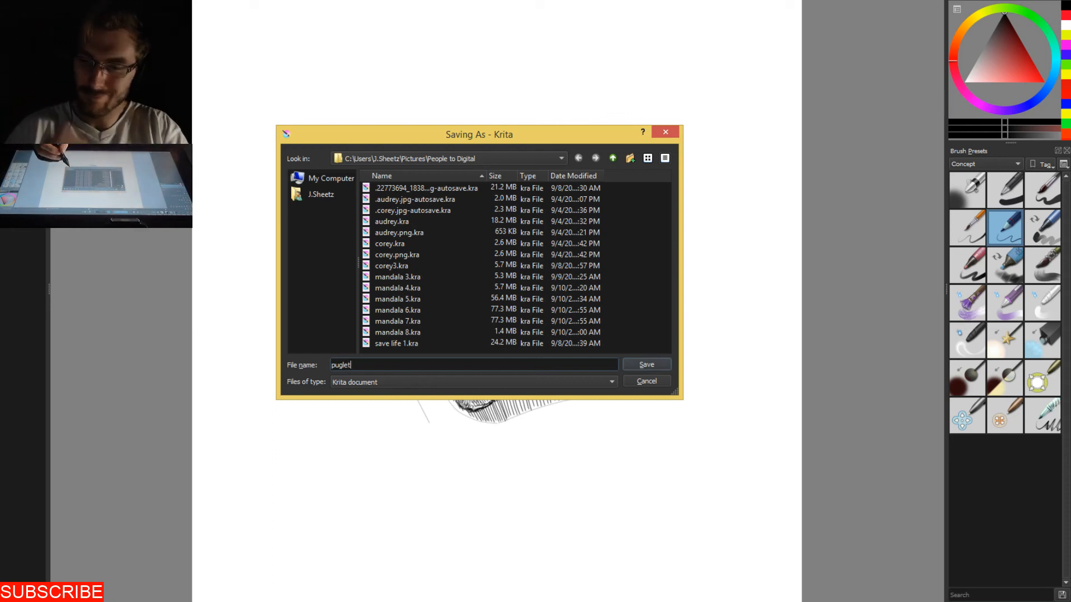
{"action": "key", "text": "Return"}
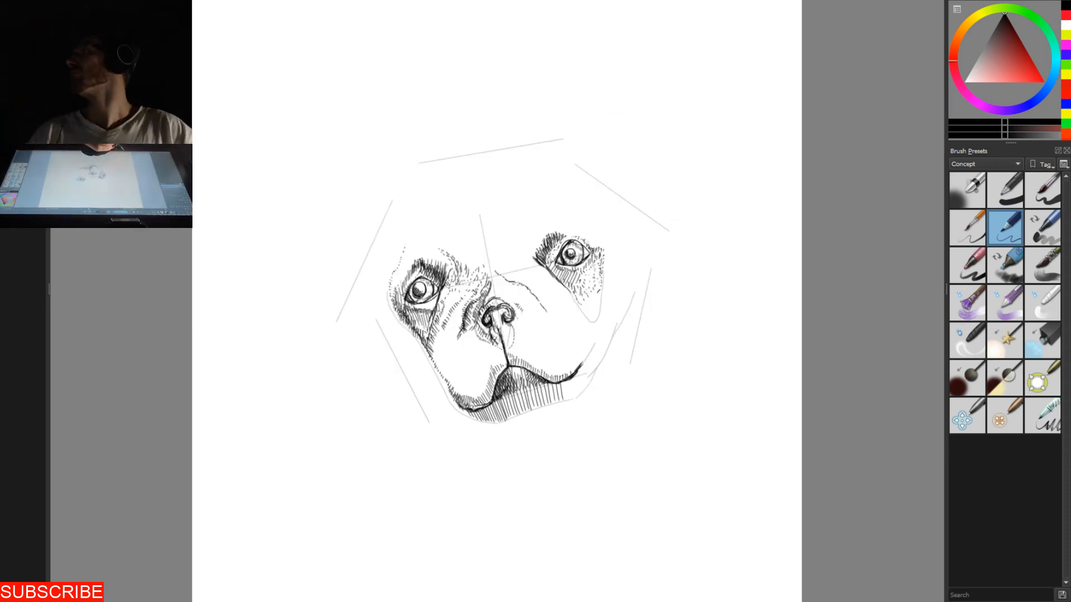
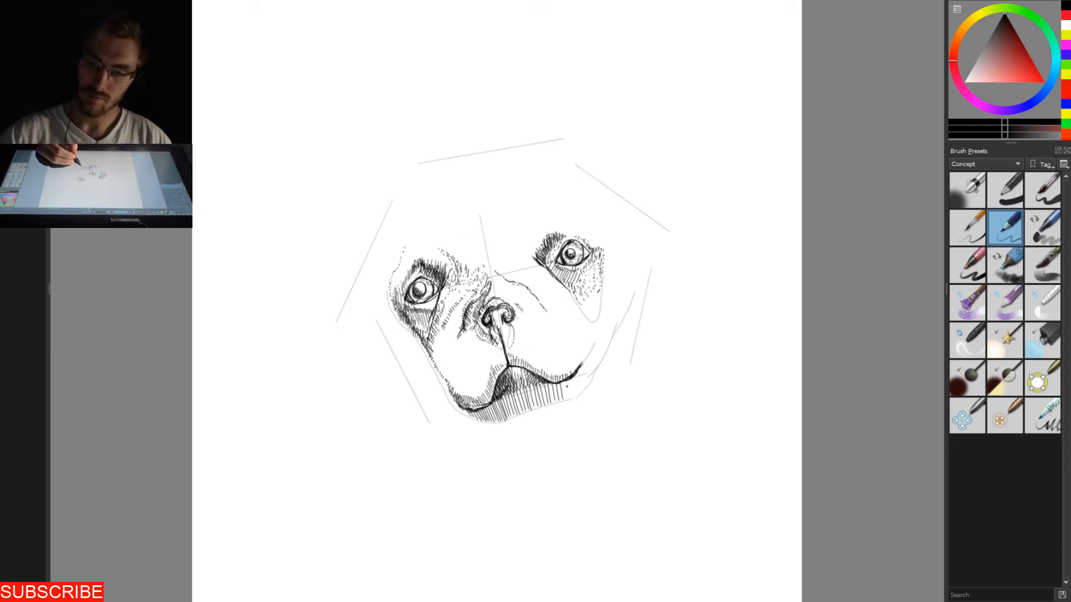
- Extend the chin hatching to the right mouth corner and darken the chin's left and middle parts with denser short strokes
{"action": "mouse_move", "coordinate": [569, 382]}
{"action": "left_mouse_down"}
{"action": "mouse_move", "coordinate": [565, 397]}
{"action": "mouse_move", "coordinate": [585, 367]}
{"action": "left_mouse_up"}
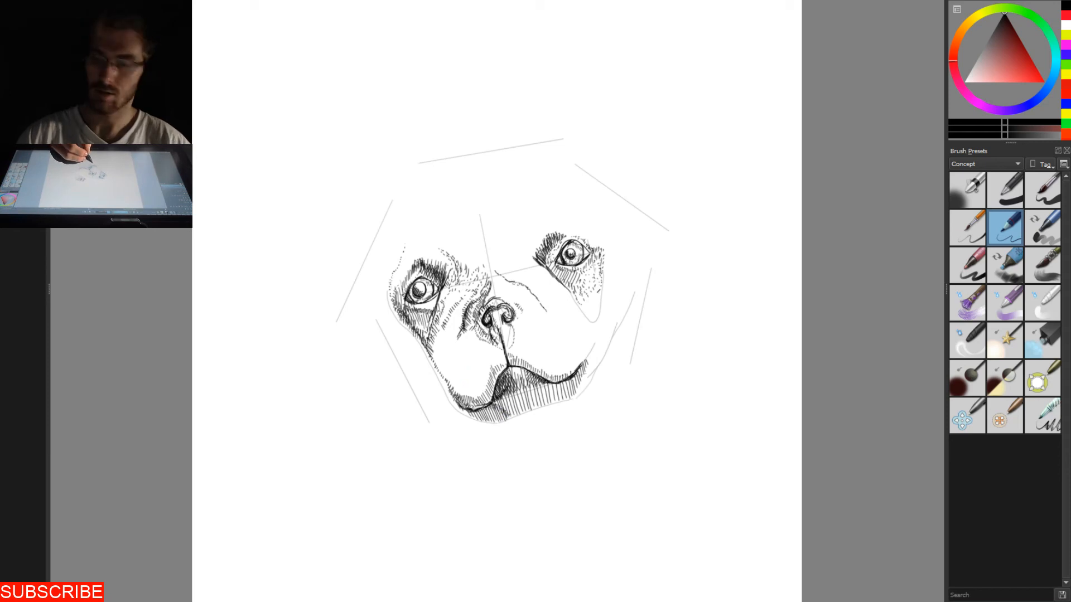
{"action": "left_click_drag", "start_coordinate": [474, 413], "coordinate": [485, 420]}
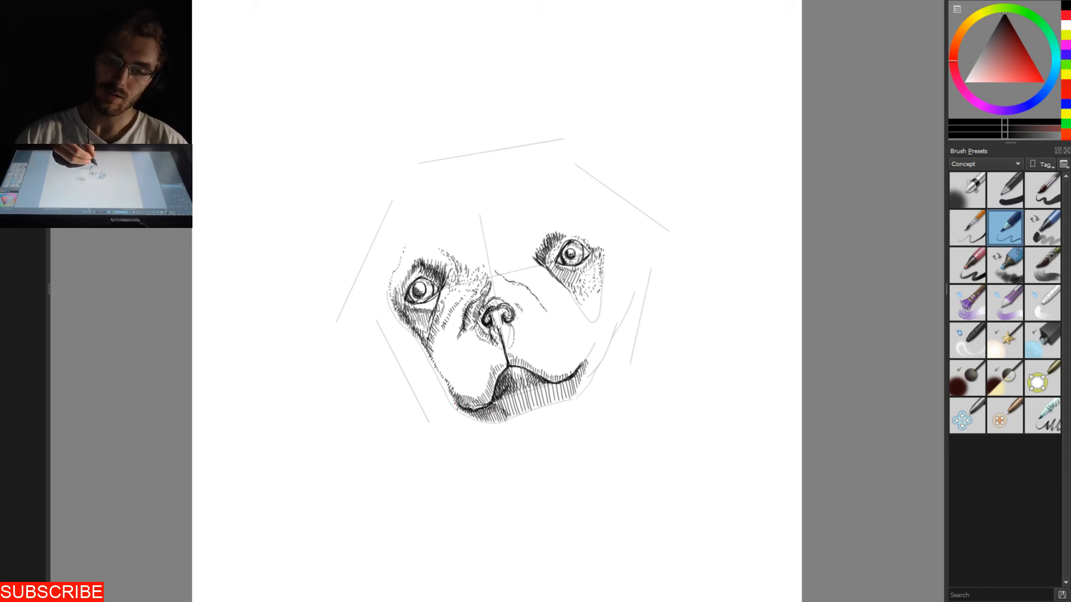
{"action": "left_click_drag", "start_coordinate": [451, 392], "coordinate": [451, 400]}
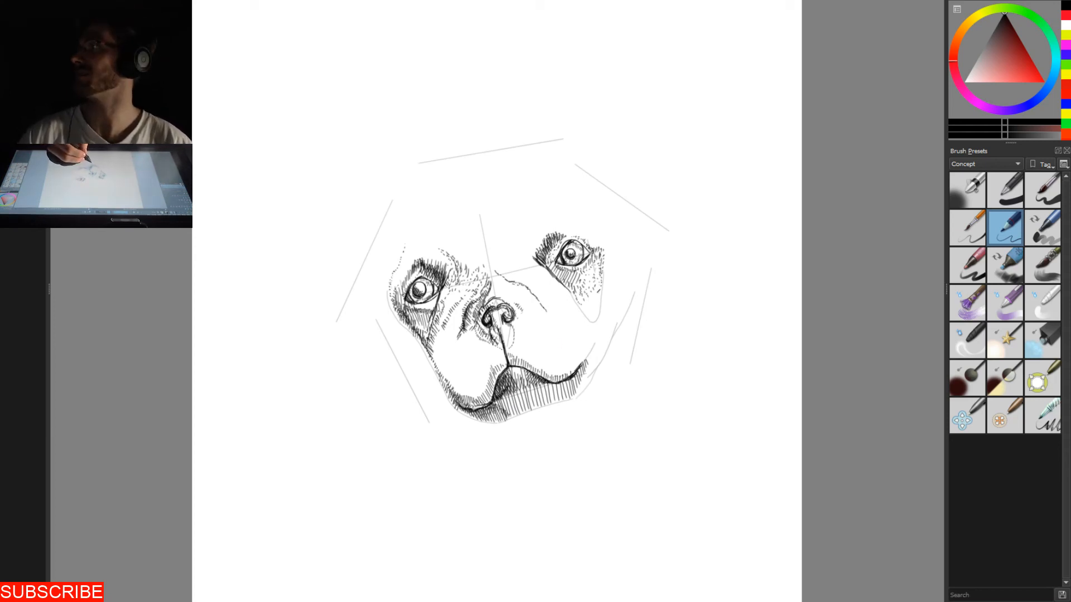
{"action": "left_click_drag", "start_coordinate": [496, 399], "coordinate": [508, 411]}
{"action": "left_click_drag", "start_coordinate": [505, 396], "coordinate": [513, 417]}
{"action": "left_click_drag", "start_coordinate": [510, 407], "coordinate": [514, 421]}
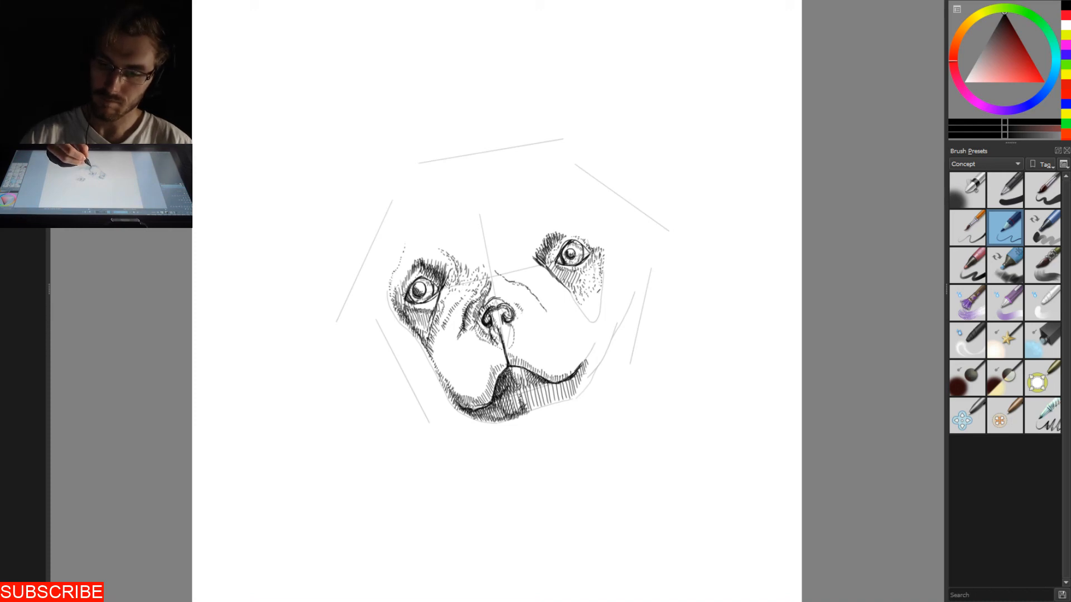
{"action": "left_click_drag", "start_coordinate": [509, 374], "coordinate": [513, 386]}
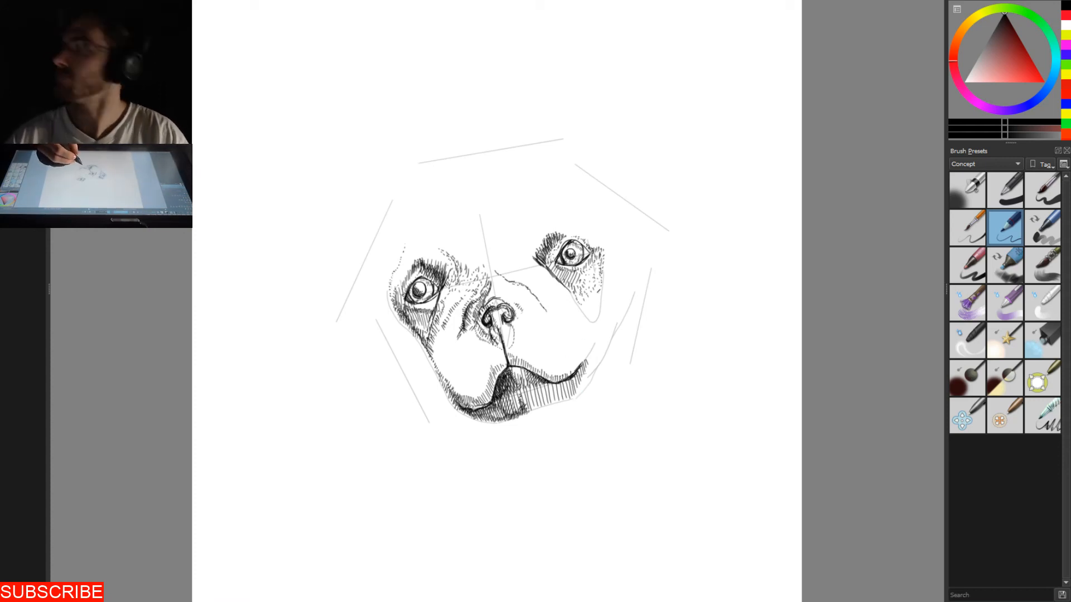
- Darken the right half of the chin with a second layer of dense slanted hatching between the mouth line and the chin outline
{"action": "mouse_move", "coordinate": [554, 381]}
{"action": "left_mouse_down"}
{"action": "mouse_move", "coordinate": [547, 397]}
{"action": "mouse_move", "coordinate": [564, 390]}
{"action": "left_mouse_up"}
{"action": "left_click_drag", "start_coordinate": [572, 380], "coordinate": [546, 396]}
{"action": "left_click_drag", "start_coordinate": [552, 383], "coordinate": [522, 411]}
{"action": "left_click_drag", "start_coordinate": [531, 401], "coordinate": [527, 413]}
{"action": "left_click_drag", "start_coordinate": [534, 402], "coordinate": [534, 411]}
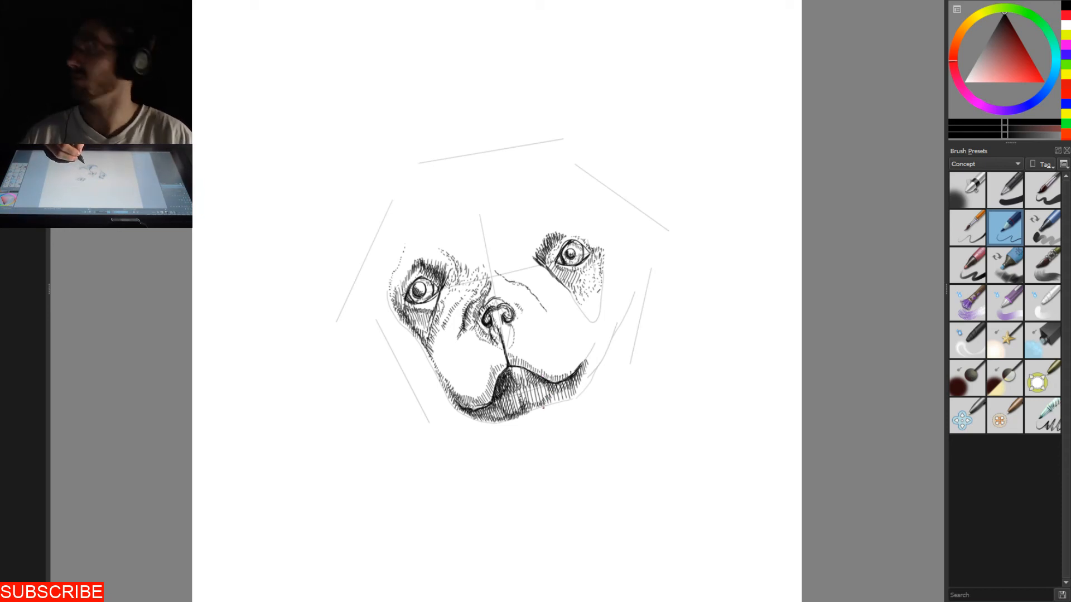
{"action": "mouse_move", "coordinate": [551, 395]}
{"action": "left_mouse_down"}
{"action": "mouse_move", "coordinate": [575, 400]}
{"action": "mouse_move", "coordinate": [563, 400]}
{"action": "left_mouse_up"}
{"action": "left_click_drag", "start_coordinate": [566, 390], "coordinate": [557, 403]}
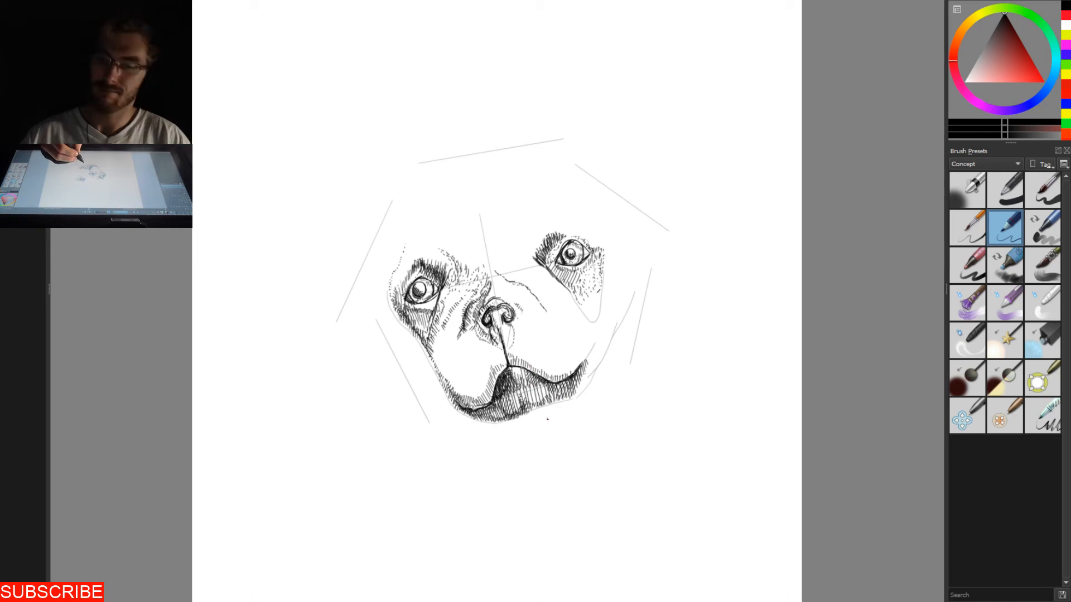
{"action": "left_click_drag", "start_coordinate": [548, 385], "coordinate": [539, 398]}
{"action": "left_click_drag", "start_coordinate": [545, 387], "coordinate": [537, 404]}
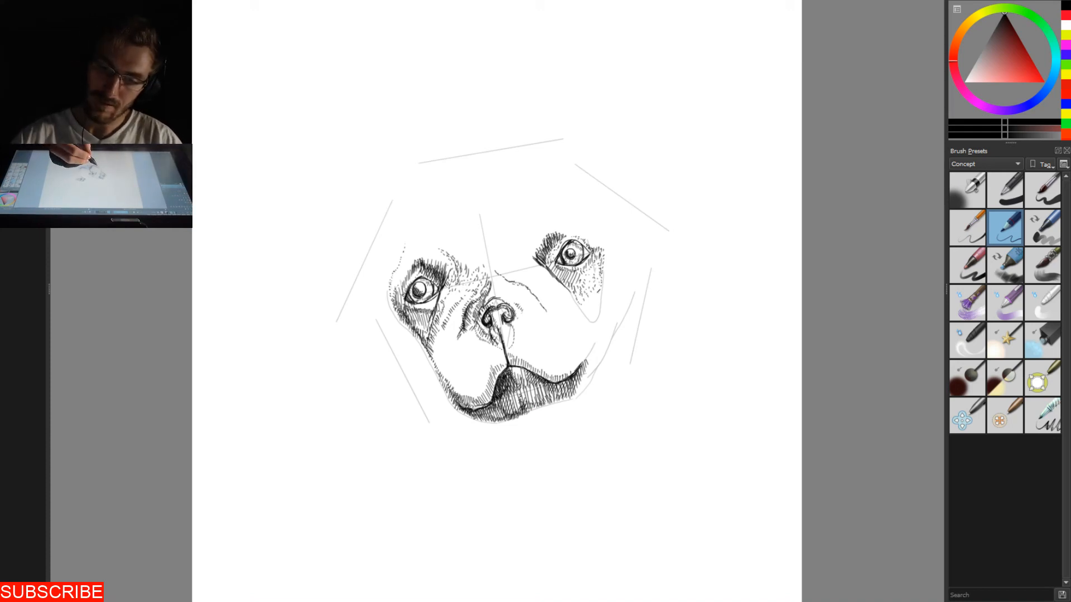
- Hatch the muzzle above the left half of the mouth line up to its peak, and extend the line's right end upward
{"action": "left_click_drag", "start_coordinate": [453, 385], "coordinate": [459, 397]}
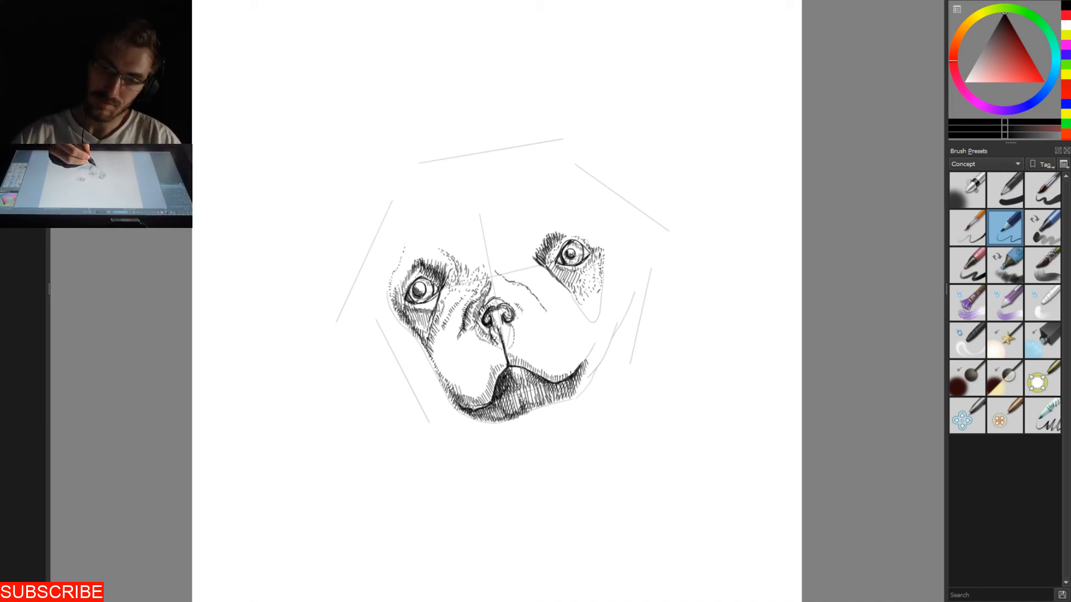
{"action": "left_click_drag", "start_coordinate": [472, 384], "coordinate": [480, 400]}
{"action": "mouse_move", "coordinate": [478, 391]}
{"action": "left_mouse_down"}
{"action": "mouse_move", "coordinate": [481, 401]}
{"action": "mouse_move", "coordinate": [486, 388]}
{"action": "left_mouse_up"}
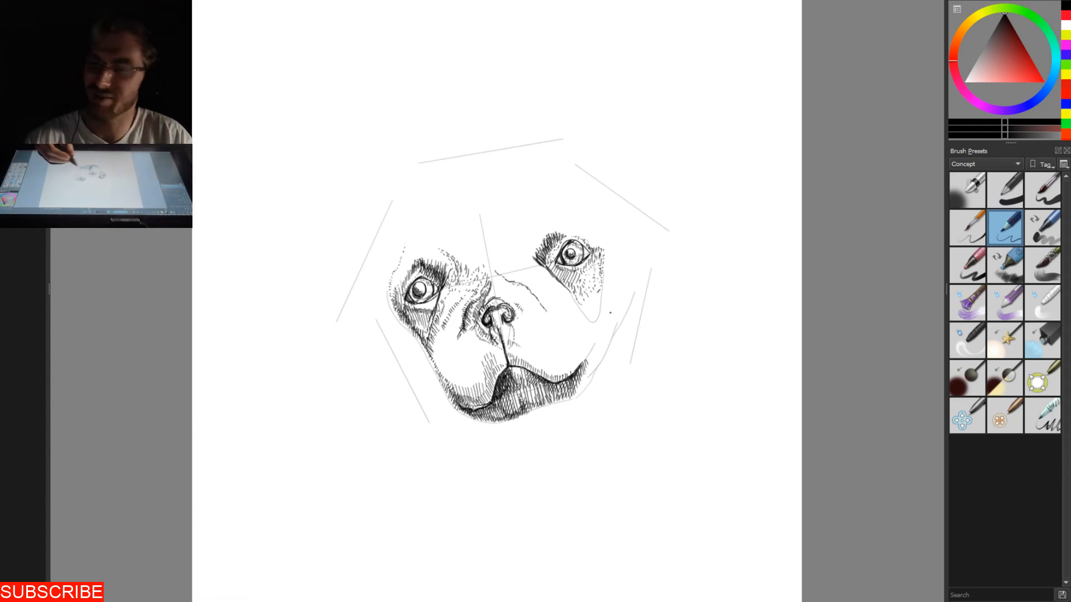
{"action": "left_click_drag", "start_coordinate": [586, 357], "coordinate": [578, 369]}
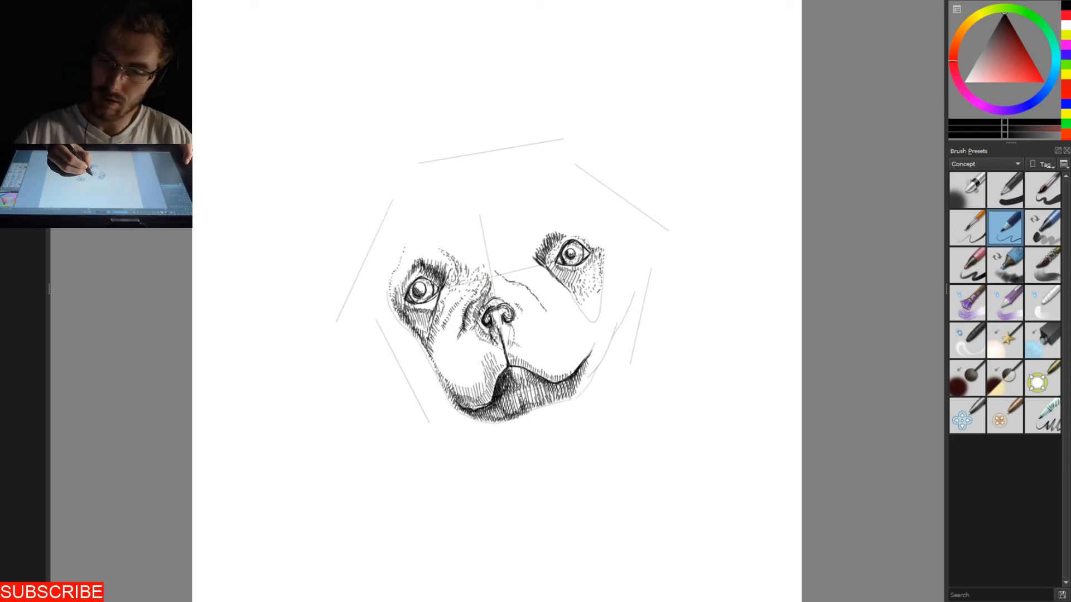
- Draw a small arrow pointing down at the top of the nose bridge with a few marks beside it, and undo them
{"action": "mouse_move", "coordinate": [503, 218]}
{"action": "left_mouse_down"}
{"action": "mouse_move", "coordinate": [493, 260]}
{"action": "mouse_move", "coordinate": [506, 251]}
{"action": "left_mouse_up"}
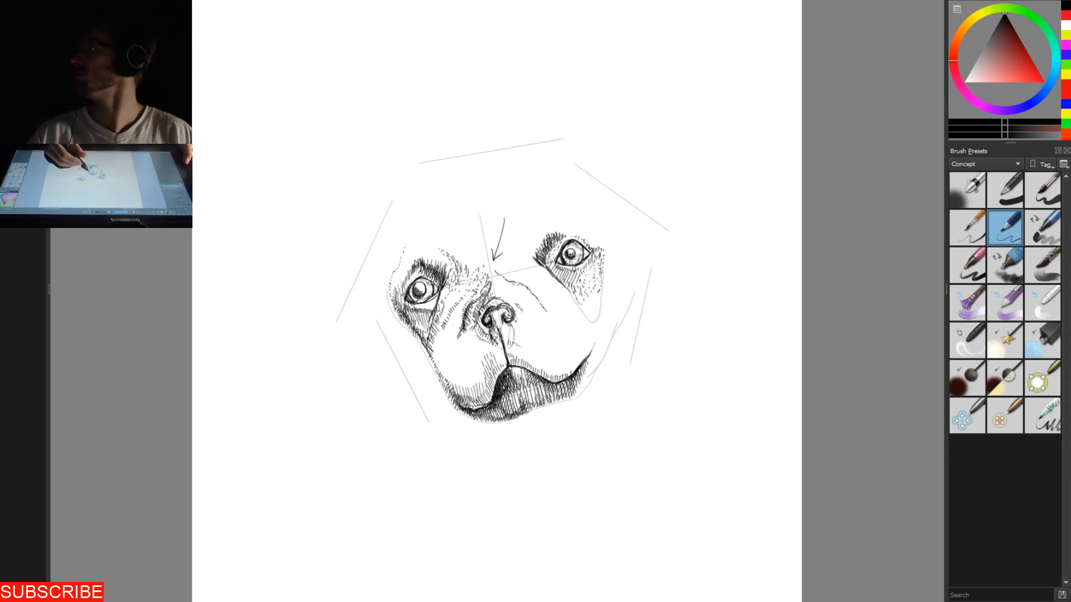
{"action": "mouse_move", "coordinate": [461, 180]}
{"action": "left_mouse_down"}
{"action": "mouse_move", "coordinate": [460, 202]}
{"action": "mouse_move", "coordinate": [473, 195]}
{"action": "mouse_move", "coordinate": [462, 204]}
{"action": "left_mouse_up"}
{"action": "left_click_drag", "start_coordinate": [464, 192], "coordinate": [468, 201]}
{"action": "left_click_drag", "start_coordinate": [464, 190], "coordinate": [462, 204]}
{"action": "key", "text": "ctrl+z"}
{"action": "key", "text": "ctrl+z"}
{"action": "key", "text": "ctrl+z"}
{"action": "key", "text": "ctrl+z"}
{"action": "key", "text": "ctrl+z"}
{"action": "key", "text": "ctrl+z"}
{"action": "key", "text": "ctrl+z"}
{"action": "key", "text": "ctrl+z"}
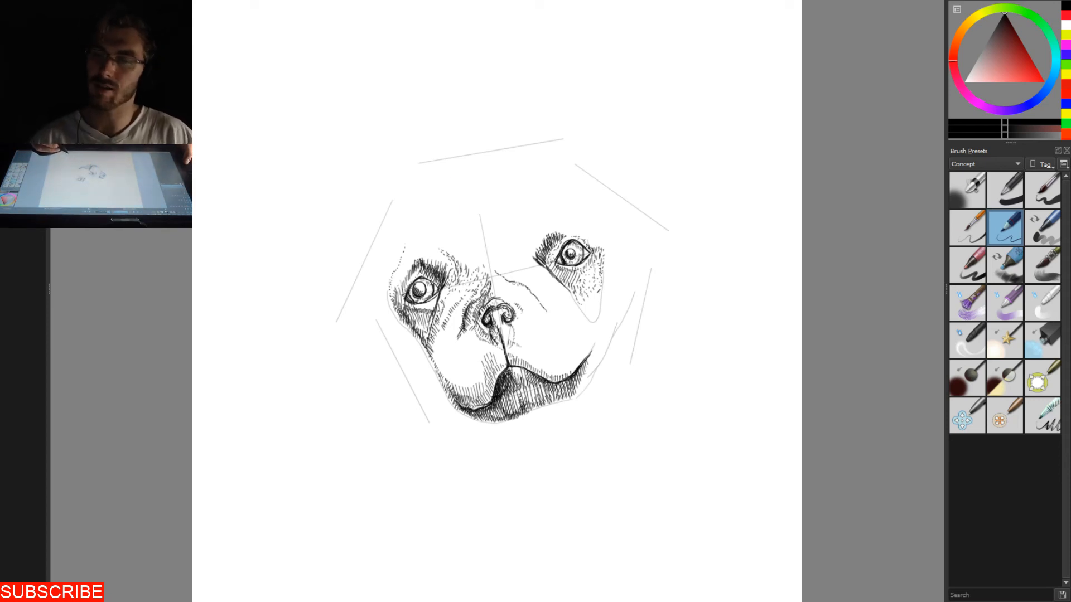
- Ink a small dark wedge at the top of the nose bridge, and add short fur strokes to the right eye patch and left cheek edge
{"action": "mouse_move", "coordinate": [489, 269]}
{"action": "left_mouse_down"}
{"action": "mouse_move", "coordinate": [486, 281]}
{"action": "mouse_move", "coordinate": [488, 273]}
{"action": "left_mouse_up"}
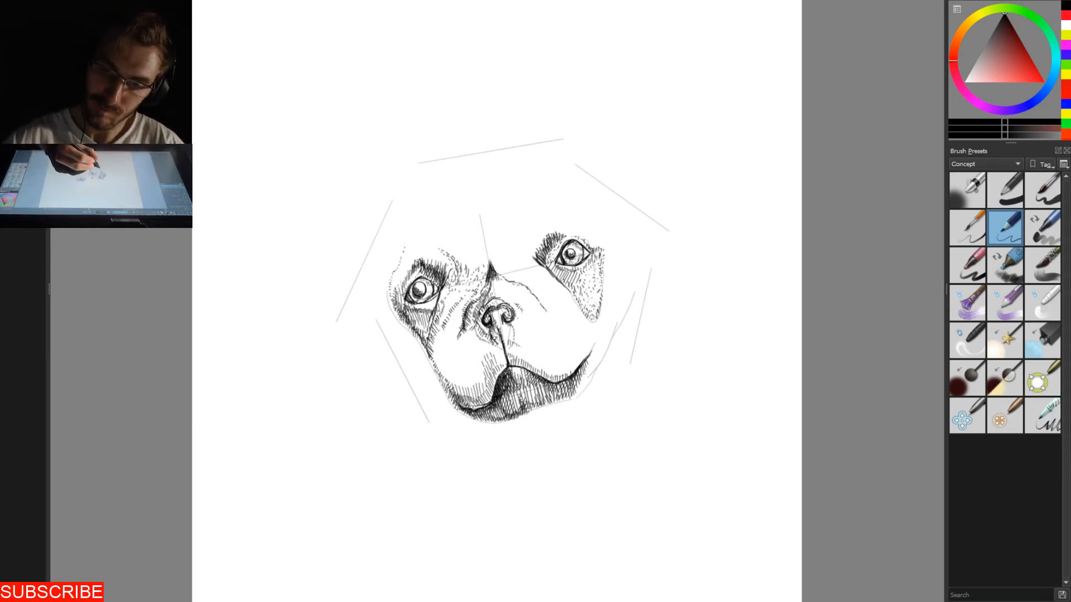
{"action": "left_click_drag", "start_coordinate": [422, 341], "coordinate": [426, 353]}
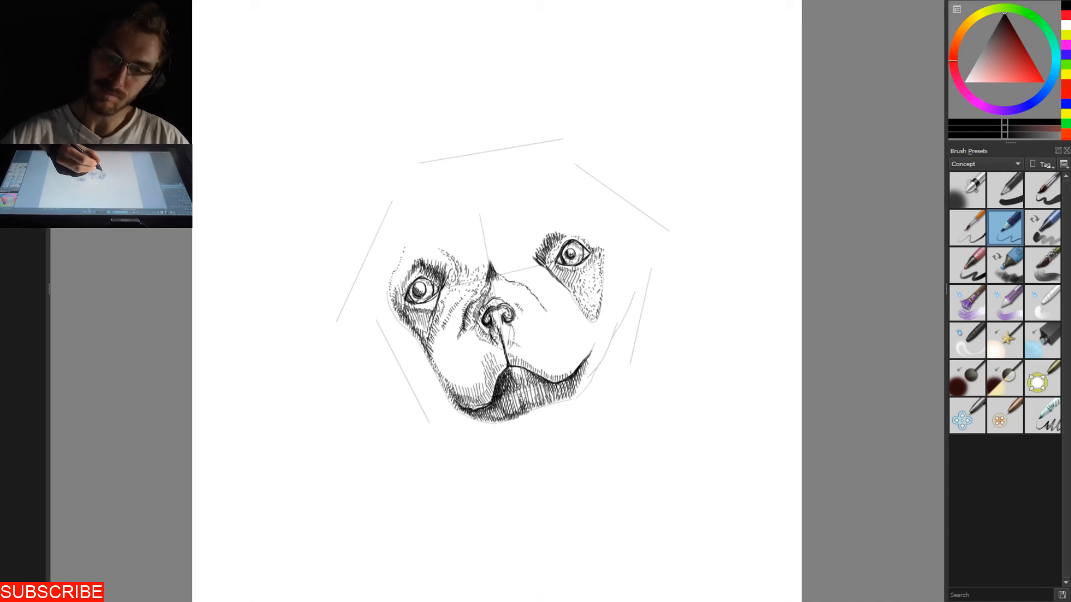